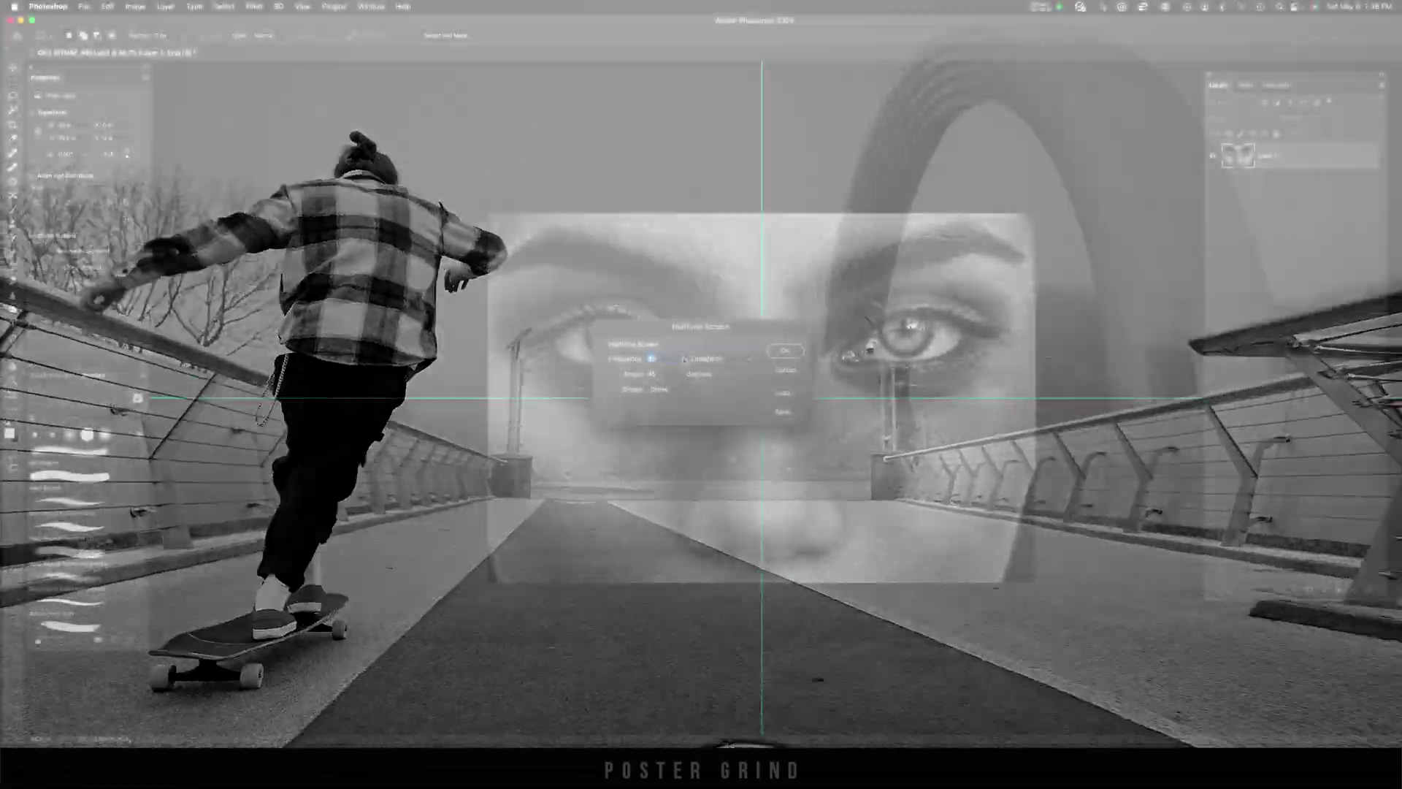
- Place the blue-eyed woman's portrait as an embedded smart object above Color Fill 1 and Layer 0
key("Return")
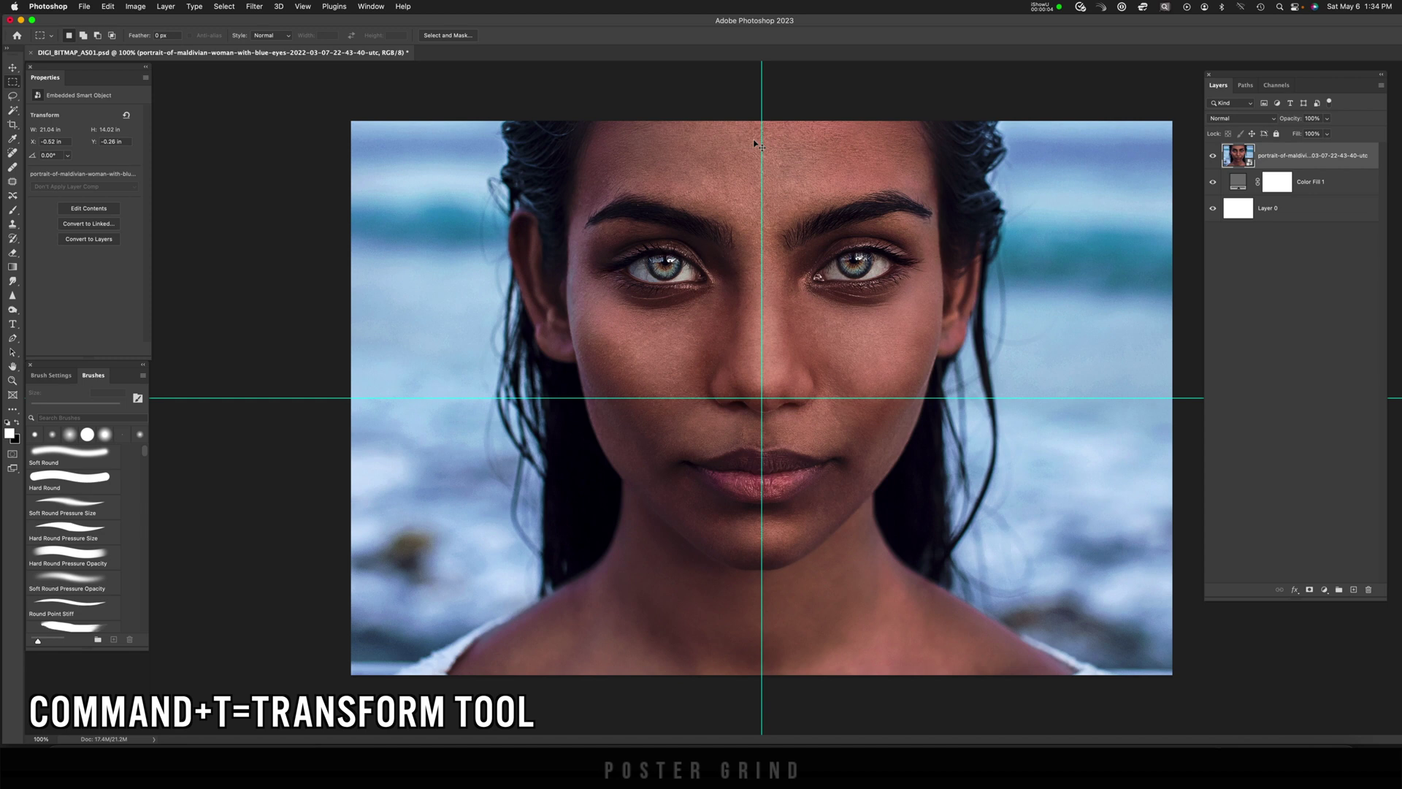
- Scale the portrait up to about 230% and shift it down to frame the eyes, brows and nose
key("super+t")
key("super+minus")
key("super+minus")
key("super+minus")
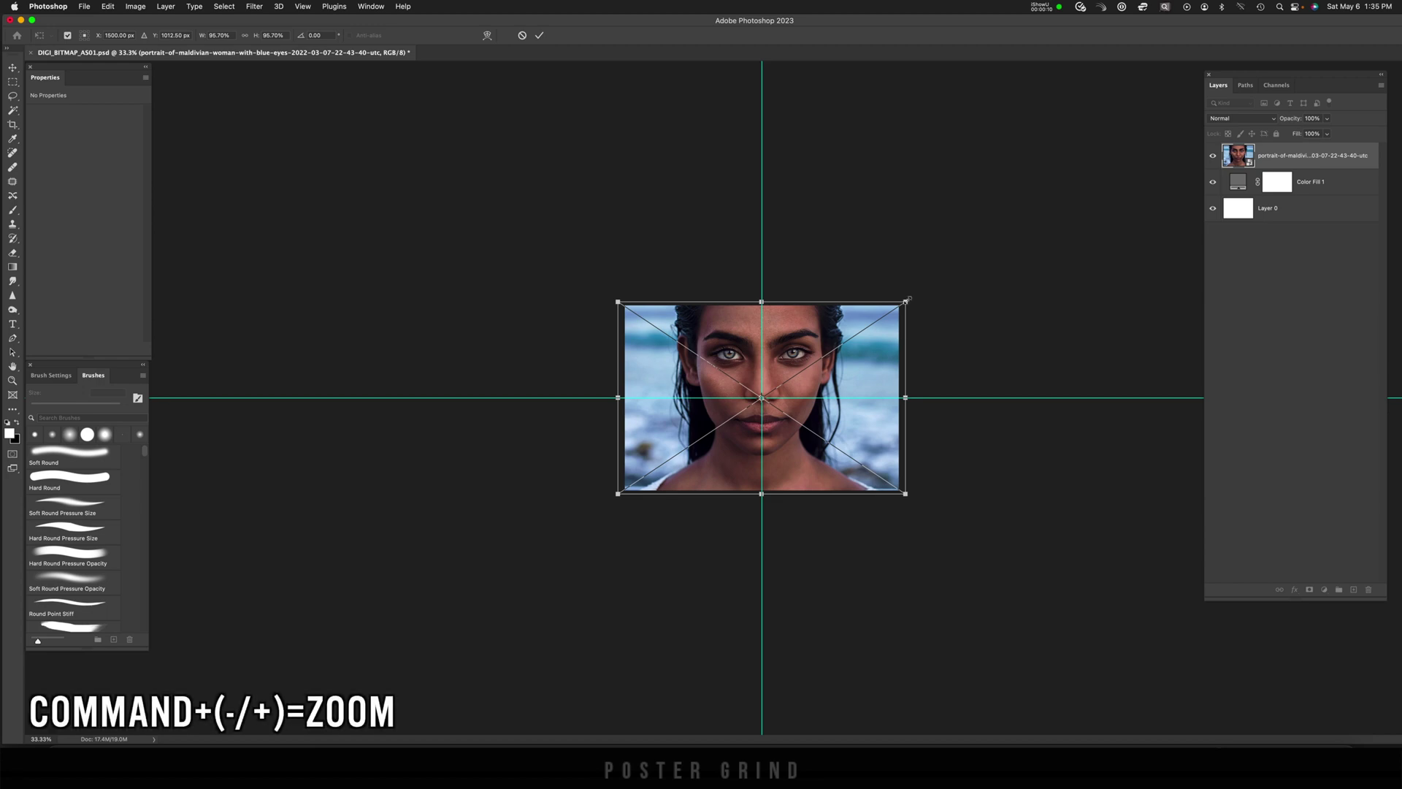
left_click_drag(909, 296, 1125, 193)
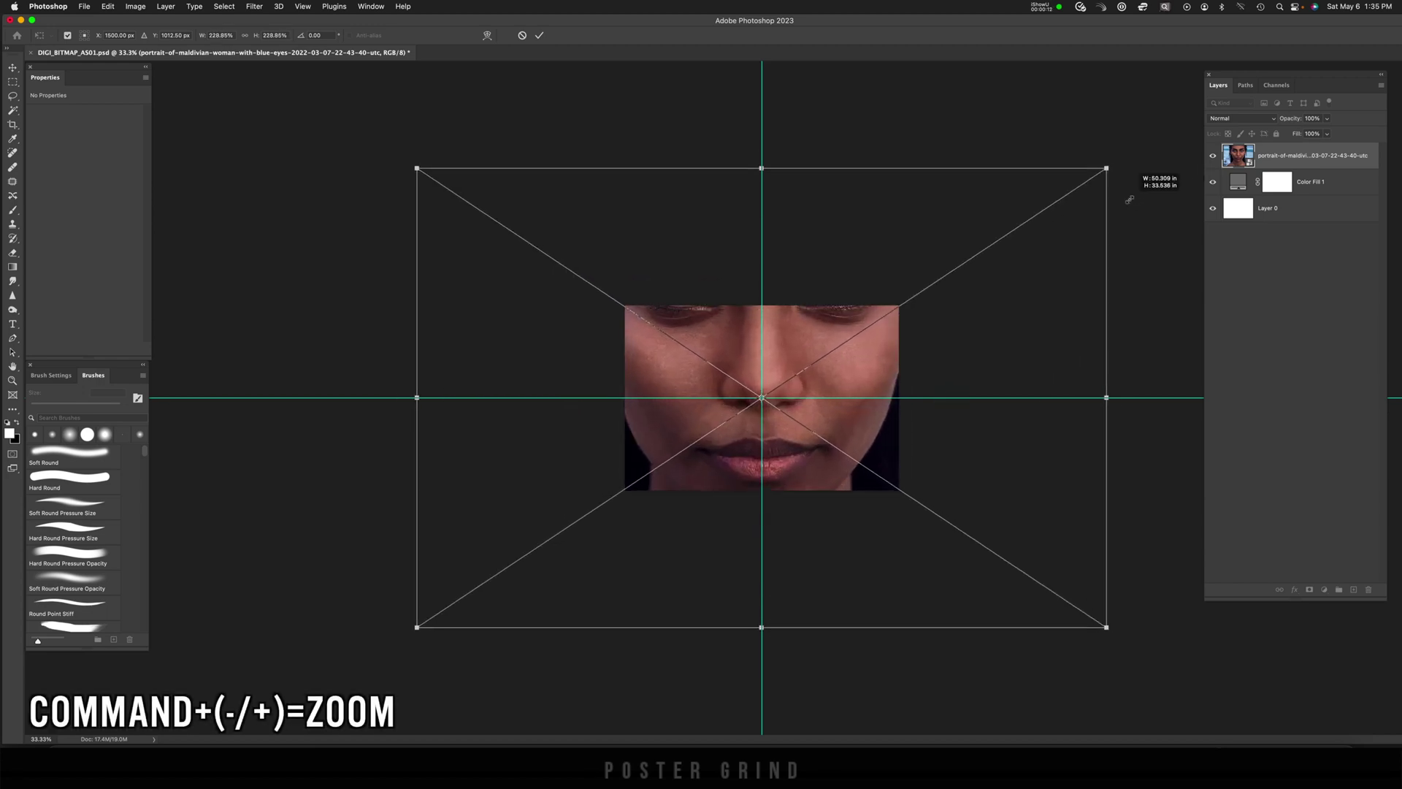
left_click_drag(950, 264, 954, 339)
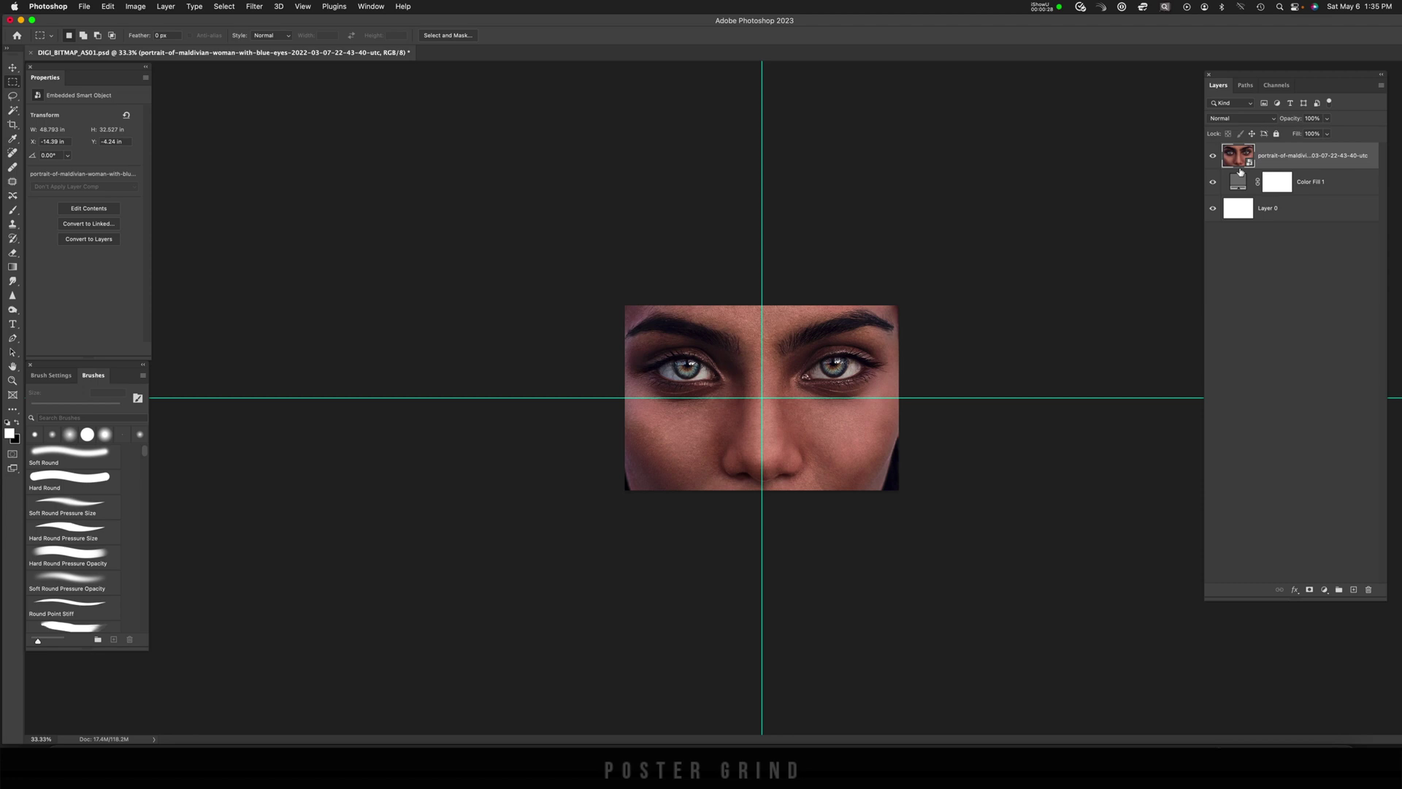
- Switch the image to Grayscale mode, merging the layers and discarding colour information
key("super+equal")
key("super+equal")
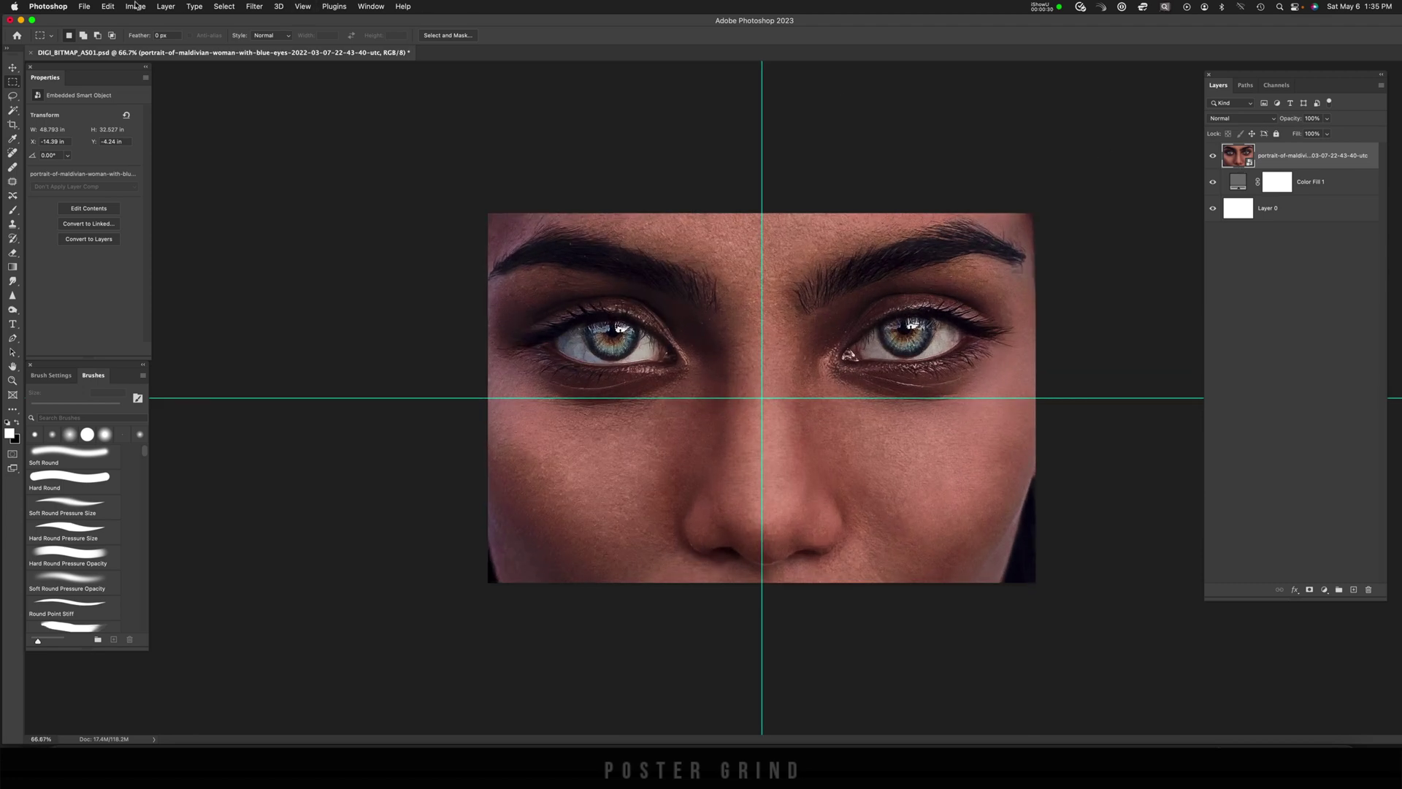
left_click(136, 6)
mouse_move(156, 26)
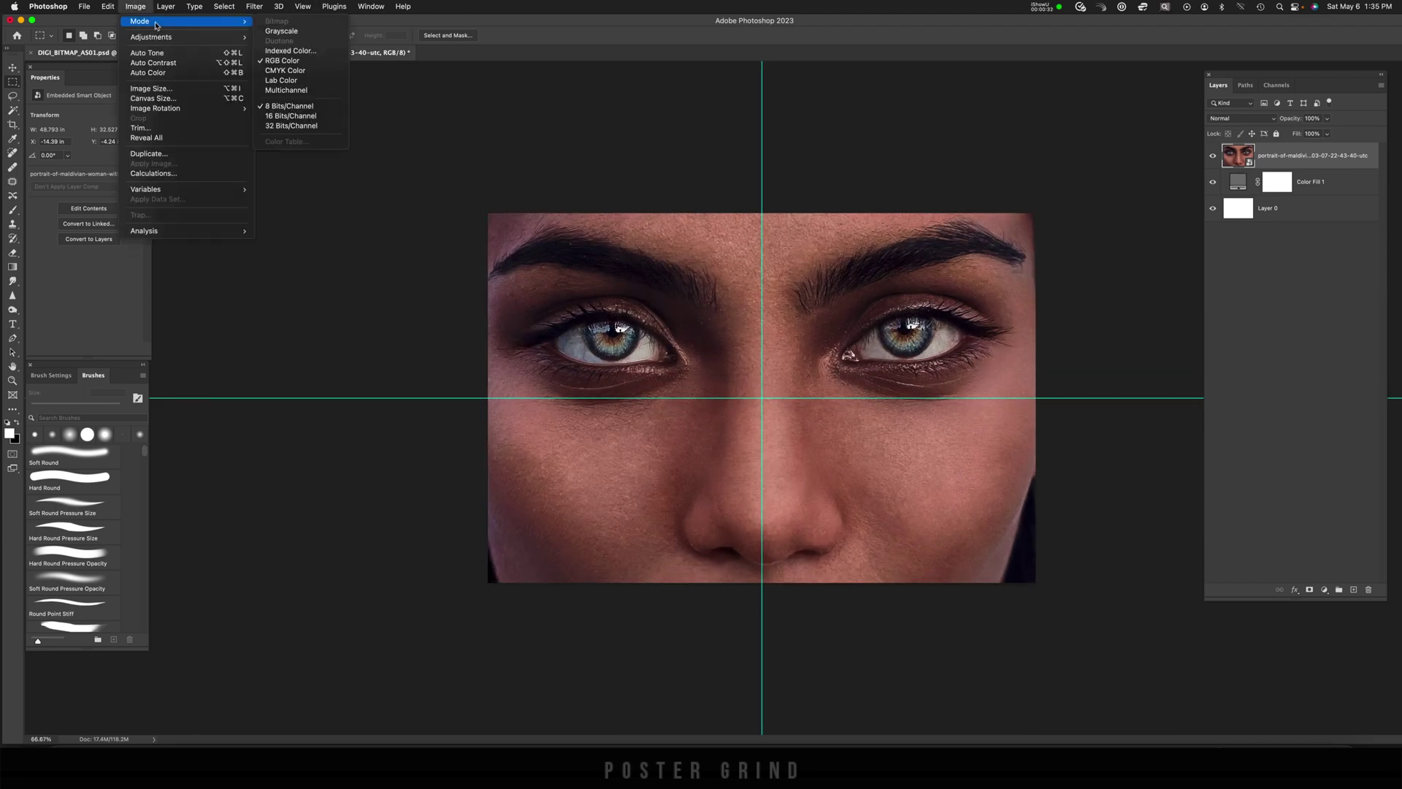
left_click(294, 33)
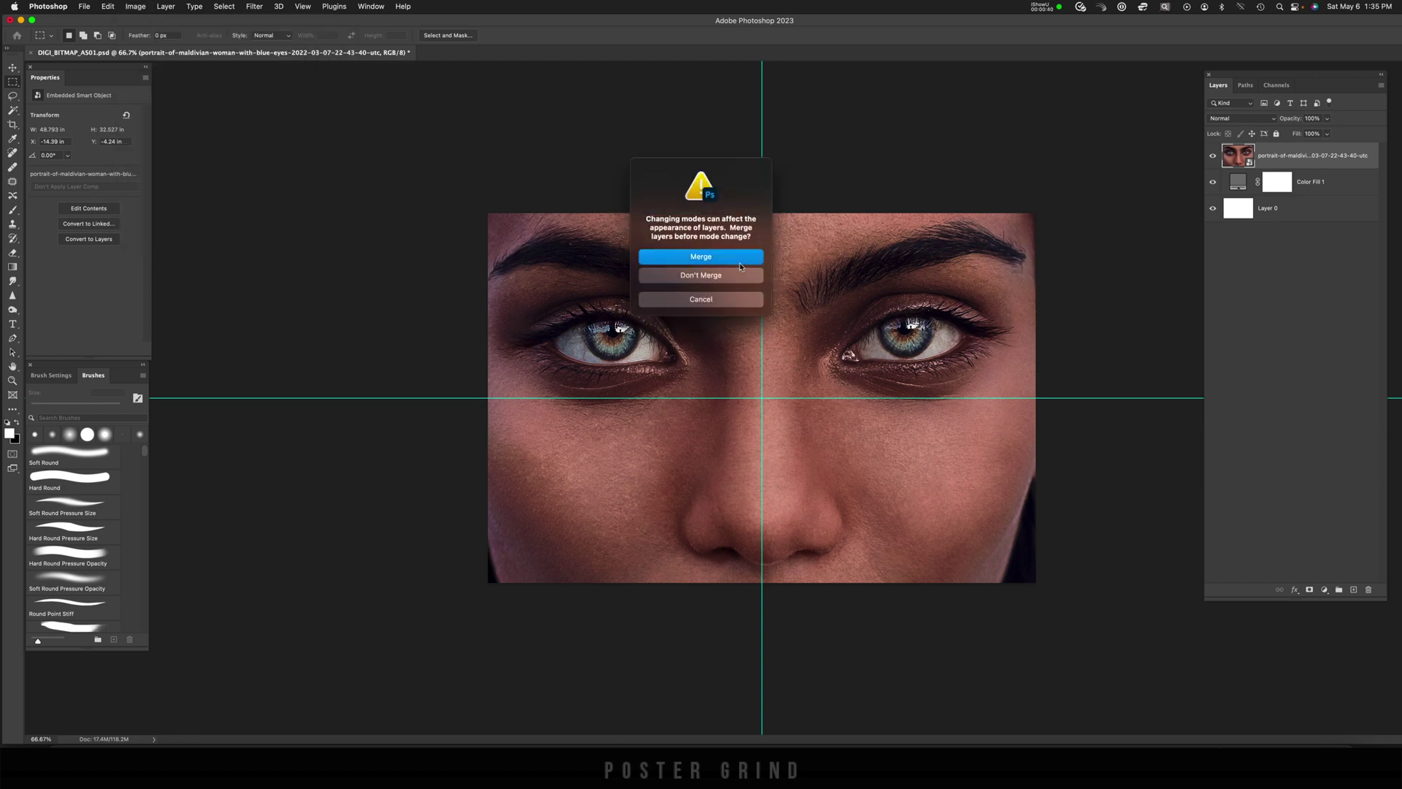
left_click(745, 276)
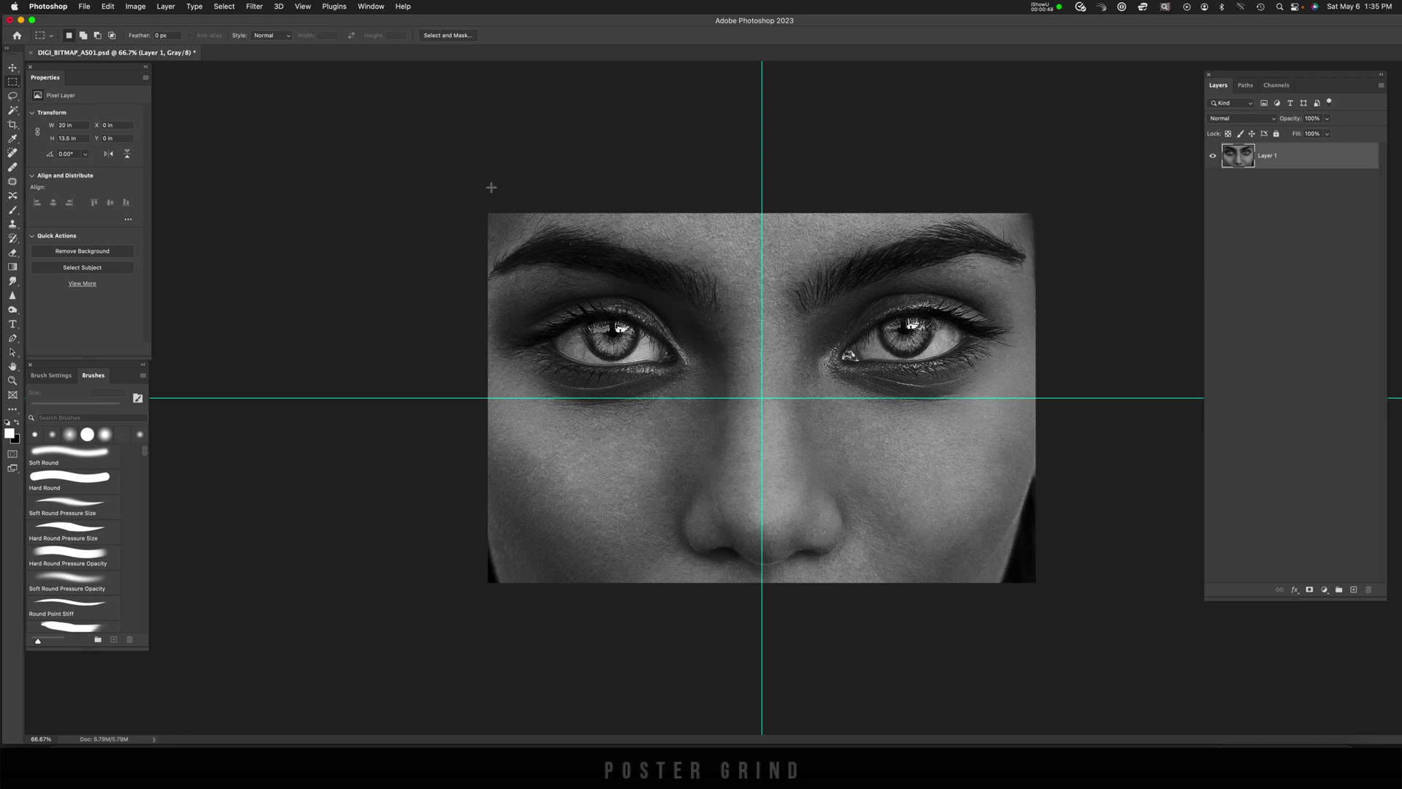
- Flatten and convert to Bitmap at 45 ppi with an 85 lpi, 45° Cross halftone screen
left_click(139, 9)
mouse_move(143, 21)
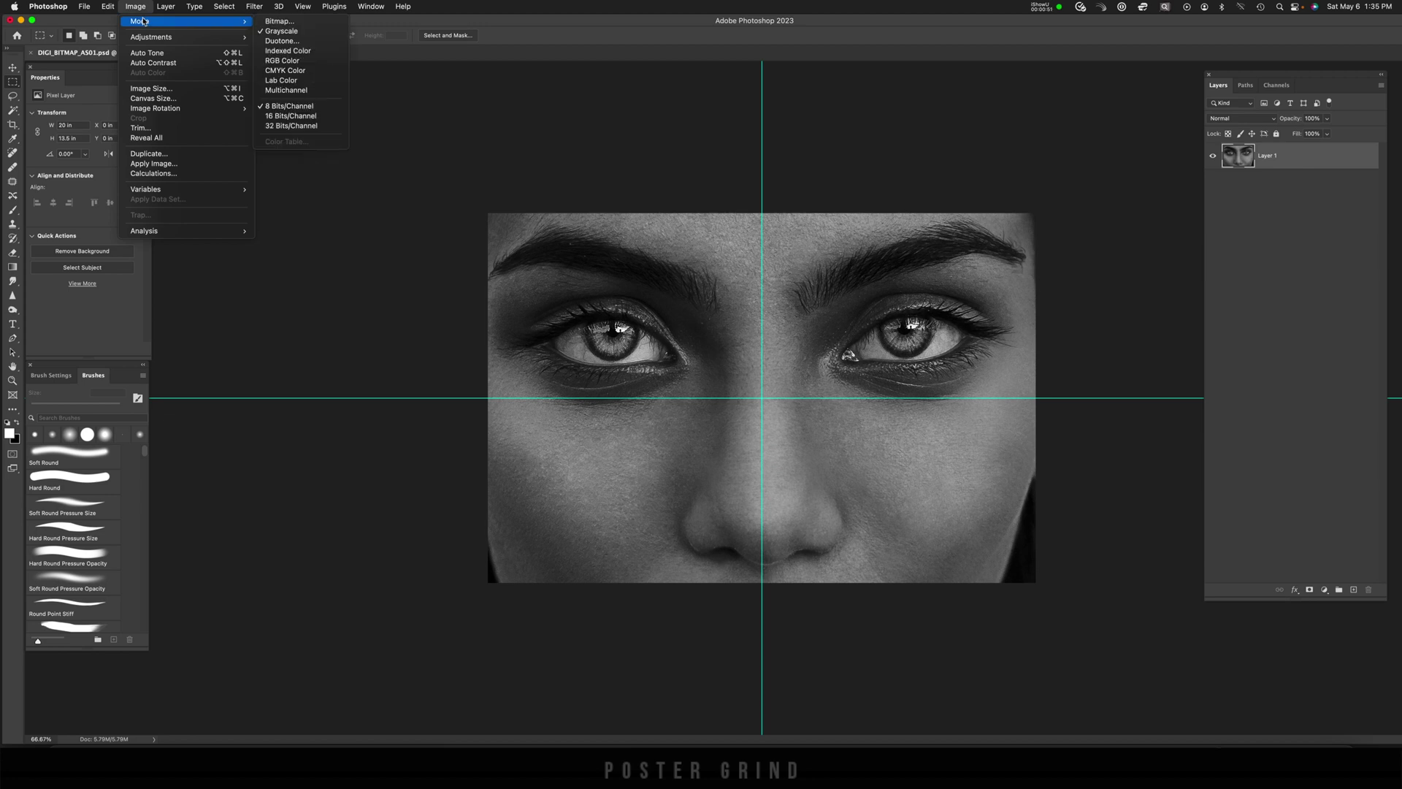
left_click(281, 21)
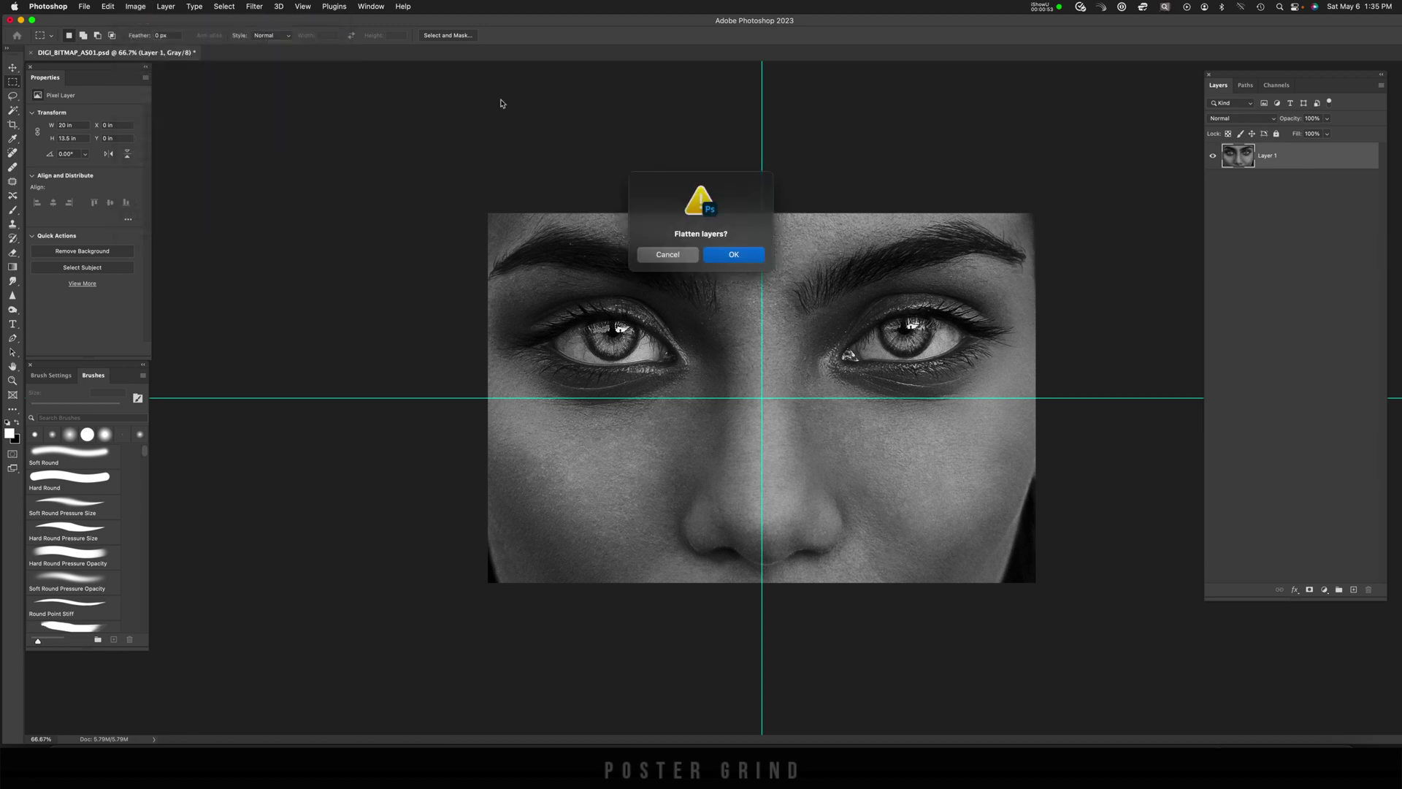
left_click(732, 256)
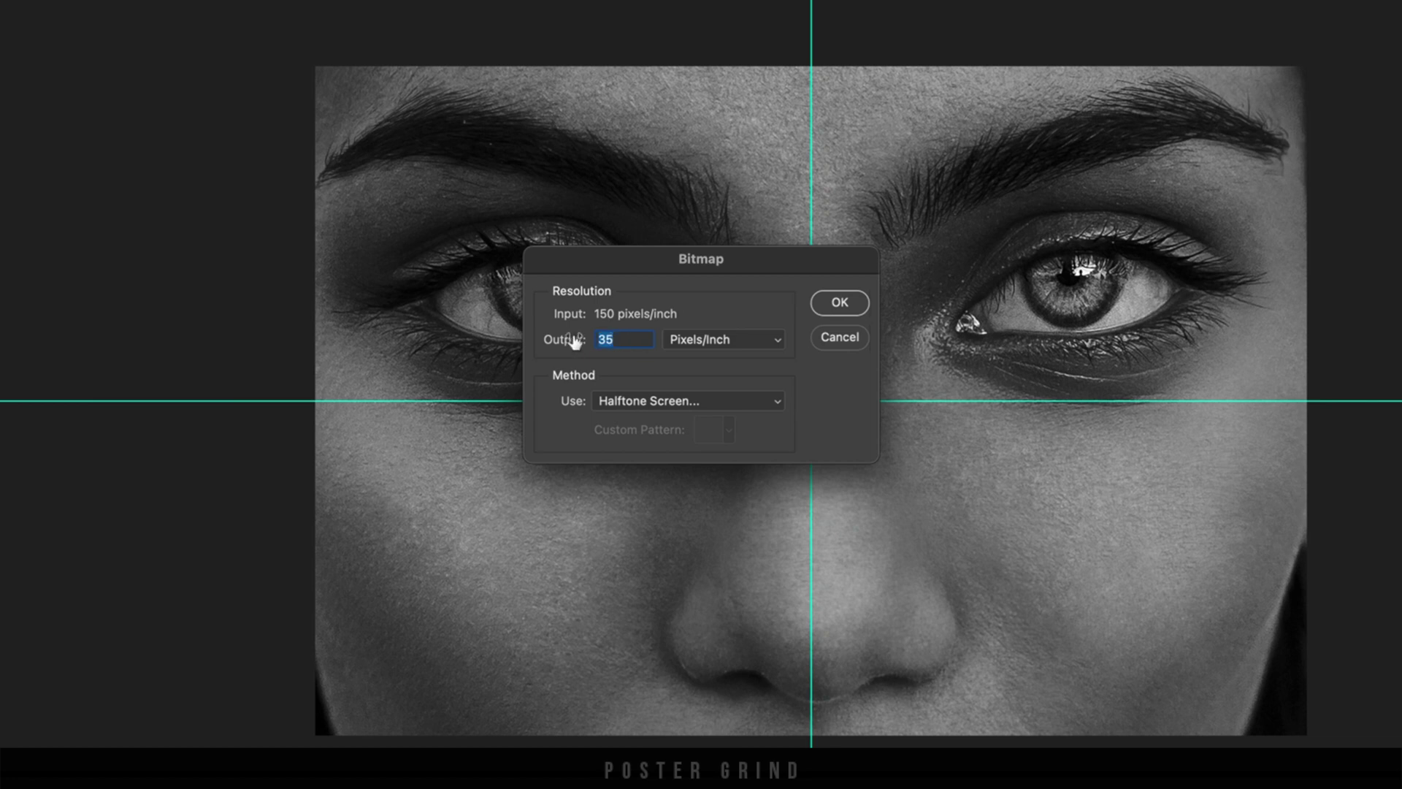
type("45")
left_click(840, 302)
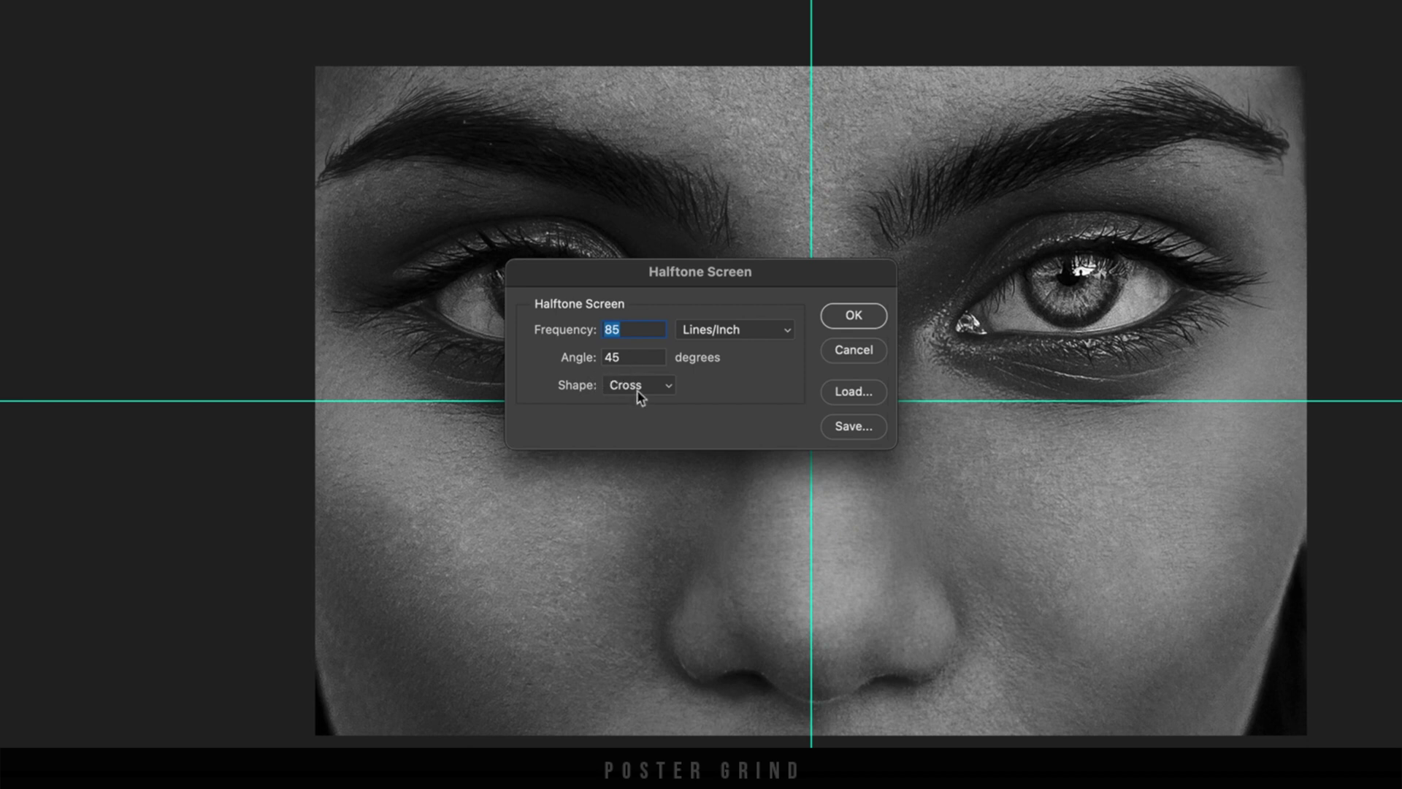
left_click(854, 316)
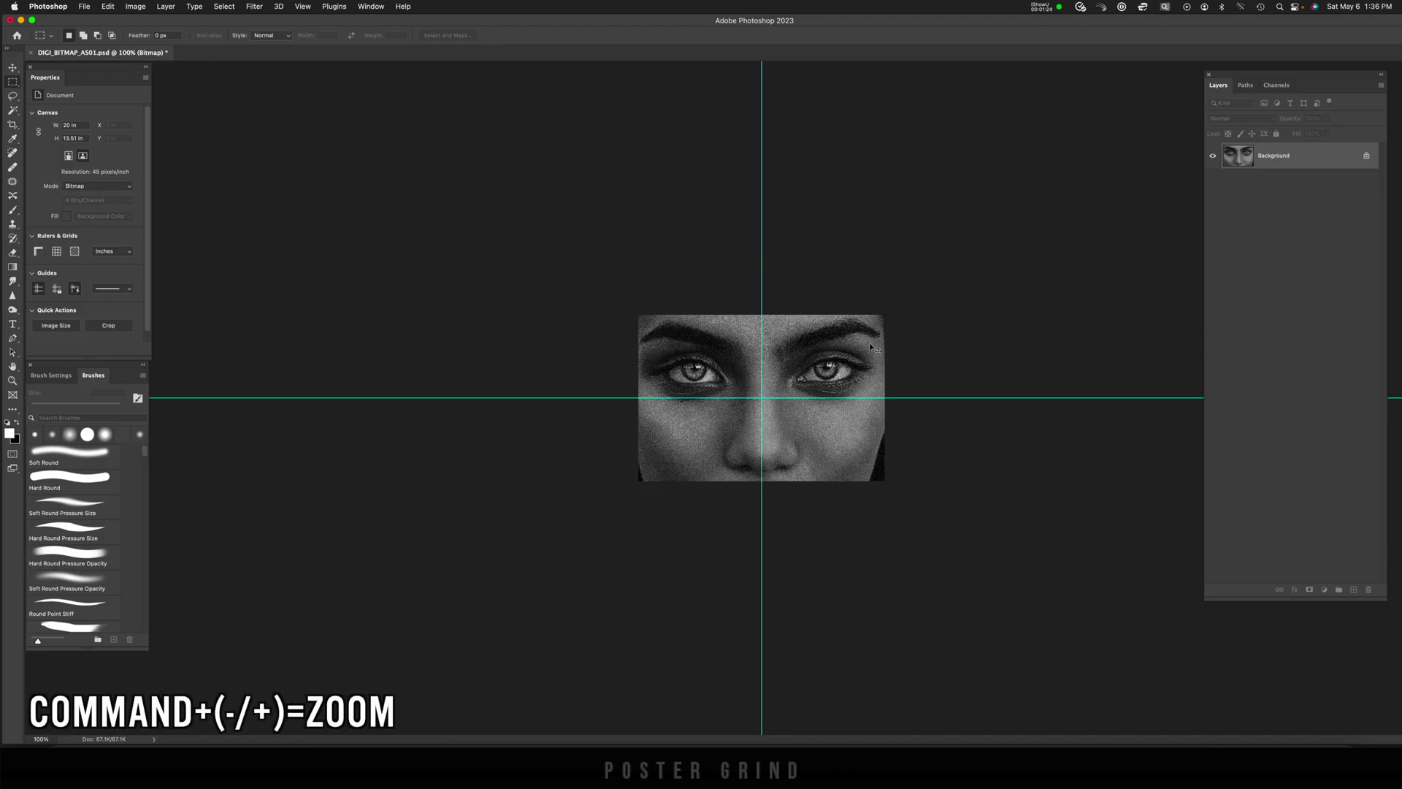
- Inspect the halftone dots, then convert the bitmap back to Grayscale with size ratio 1
key("super+plus")
key("super+plus")
key("super+plus")
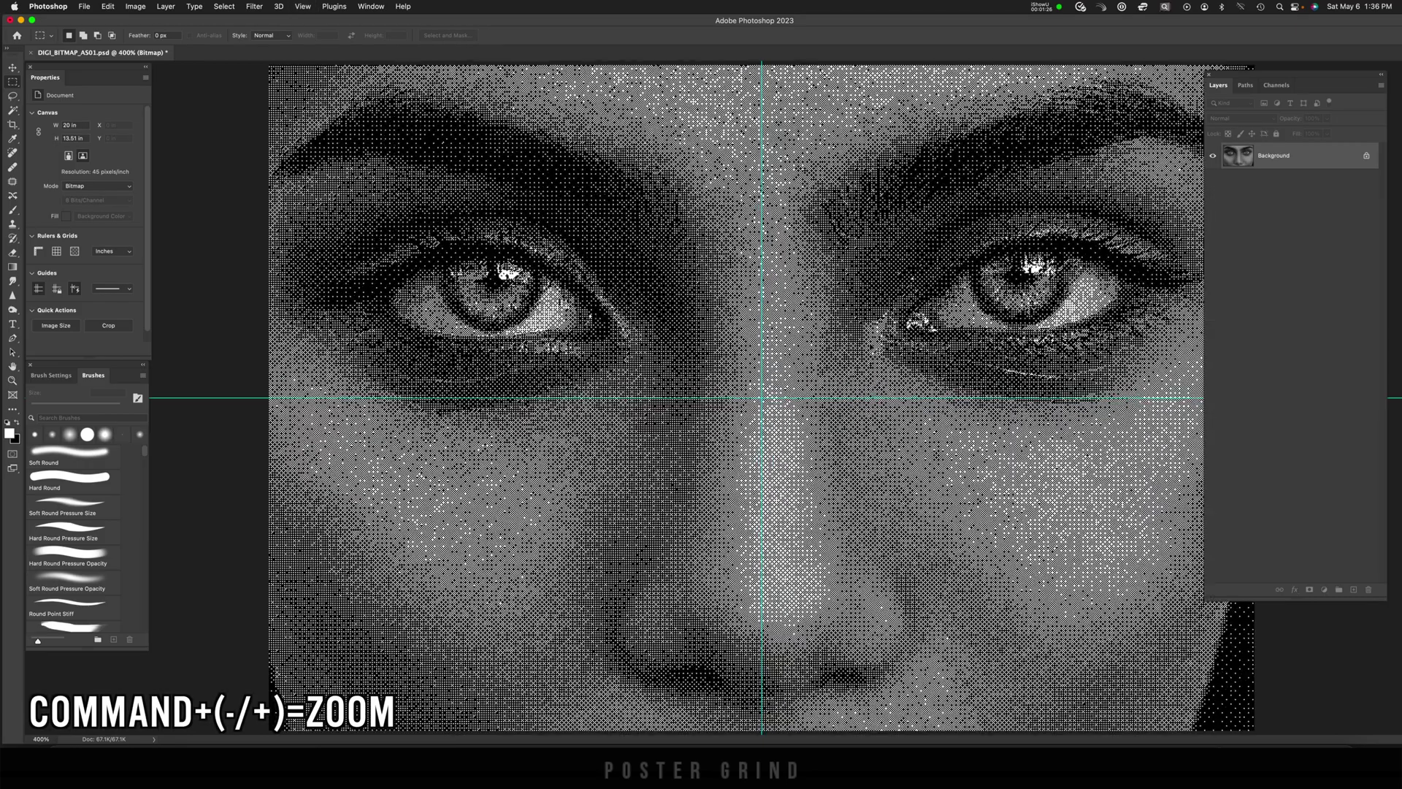
key("super+minus")
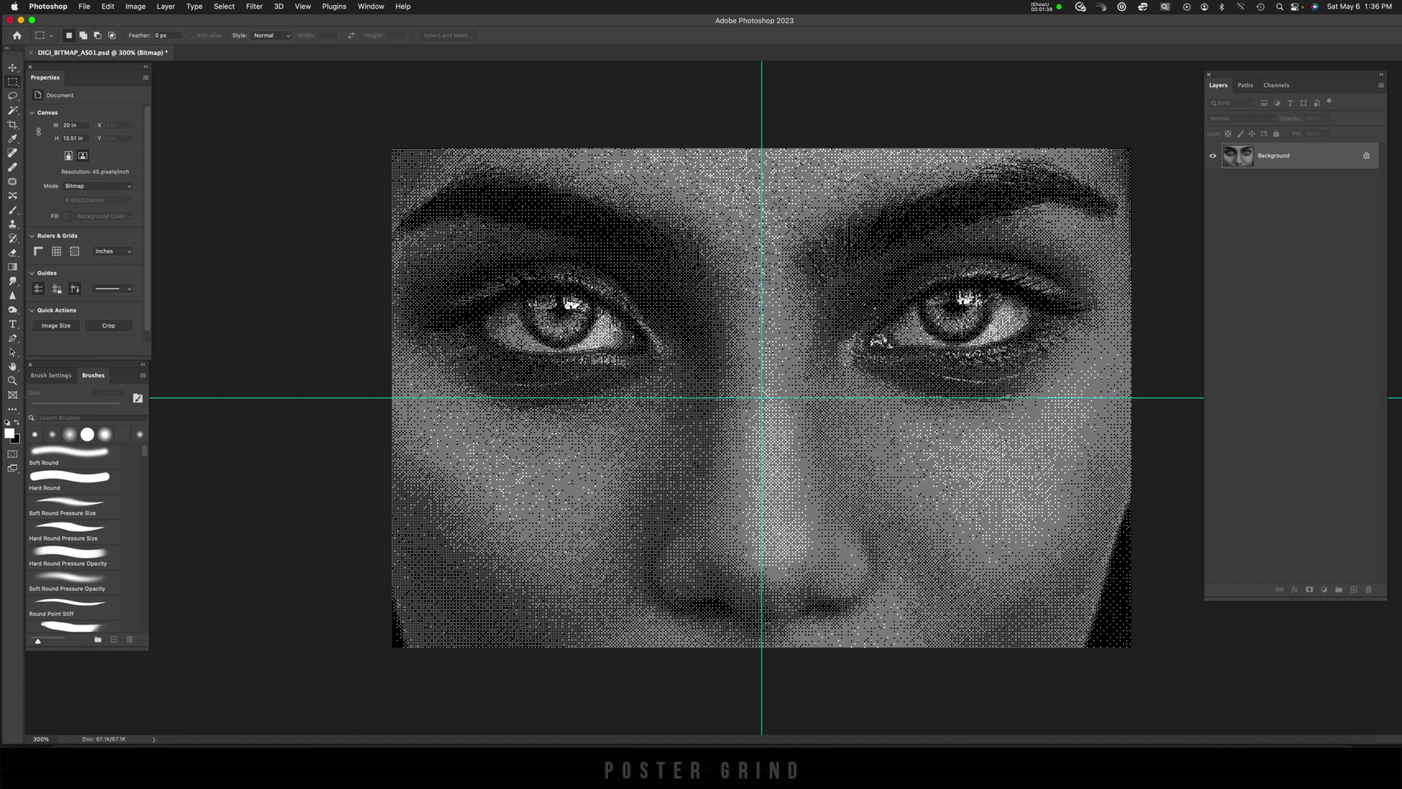
left_click(137, 7)
mouse_move(190, 21)
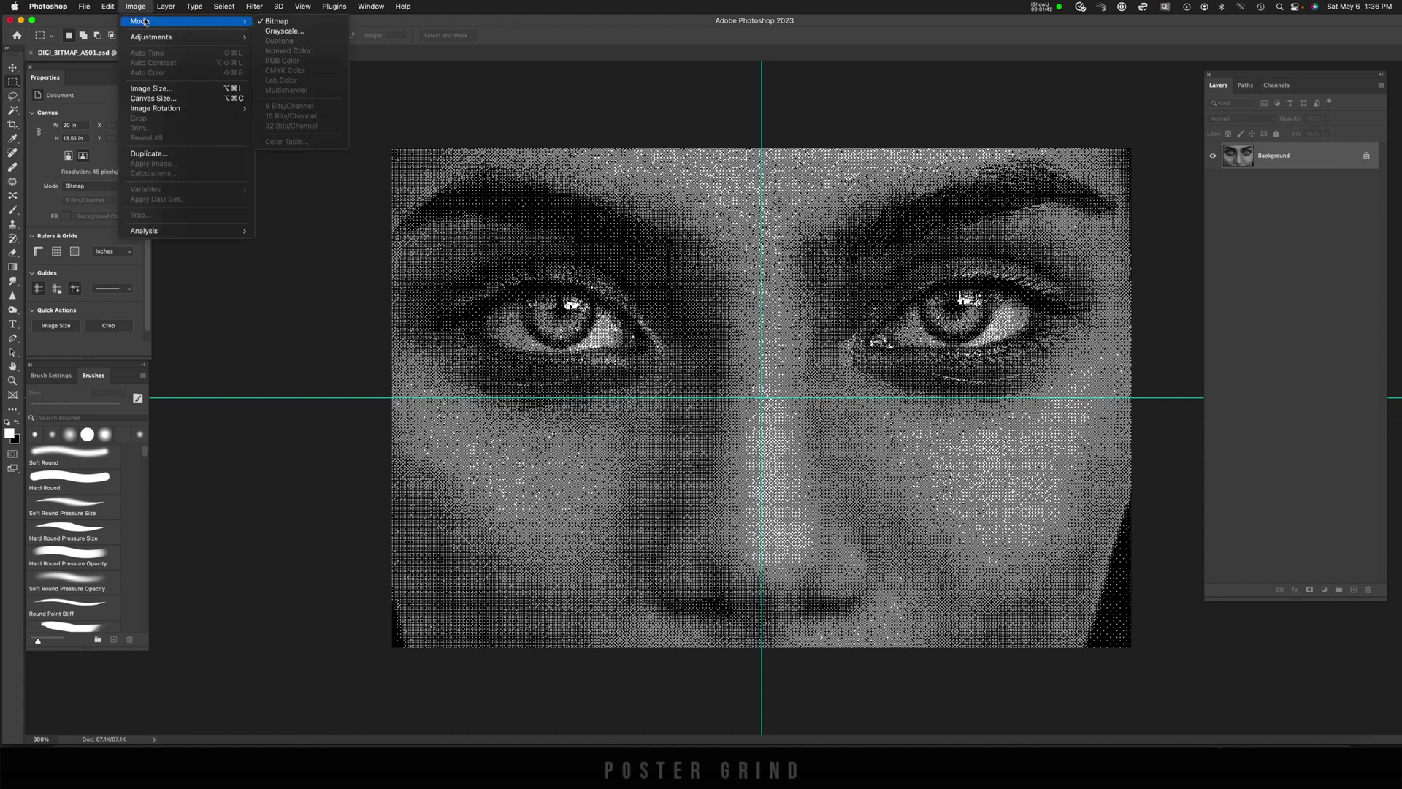
left_click(298, 33)
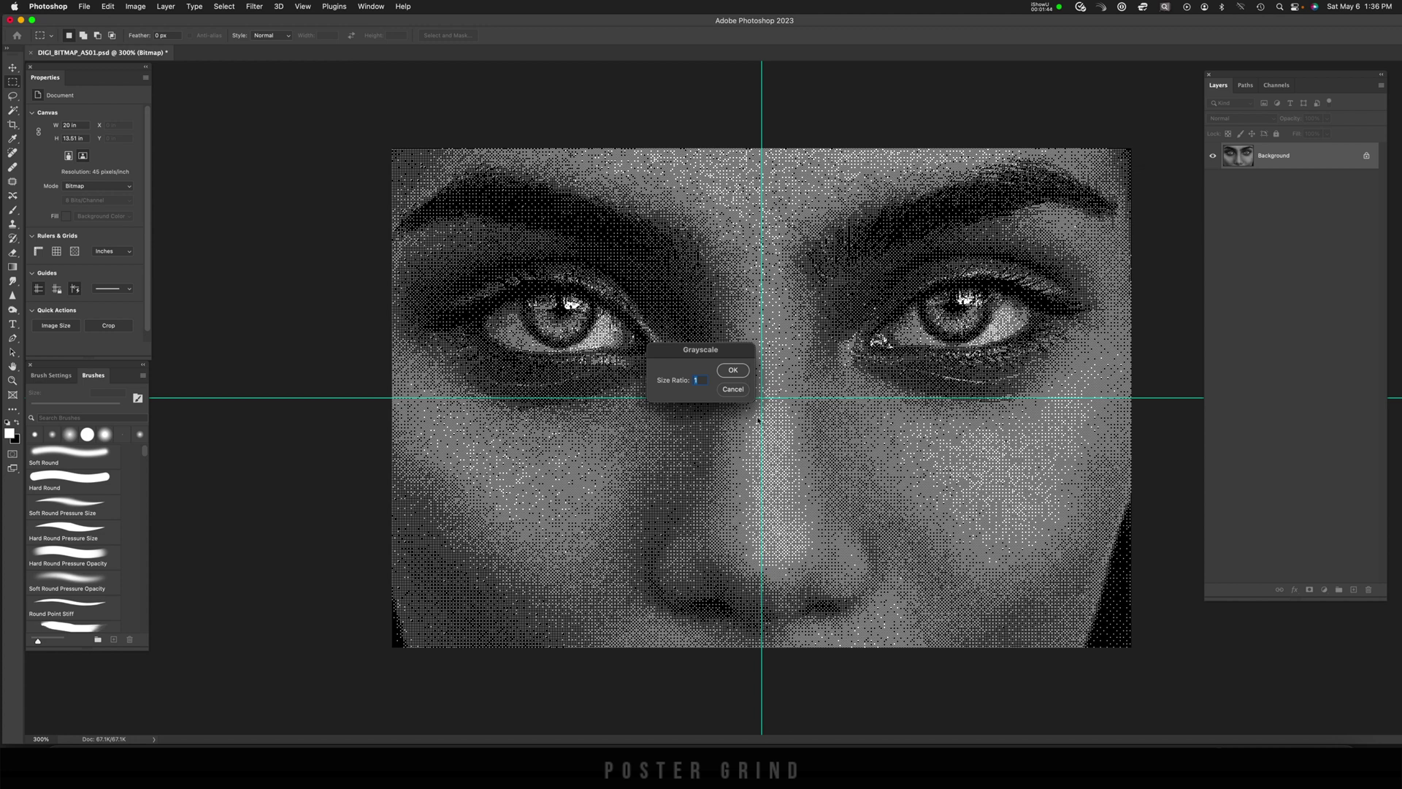
left_click(732, 370)
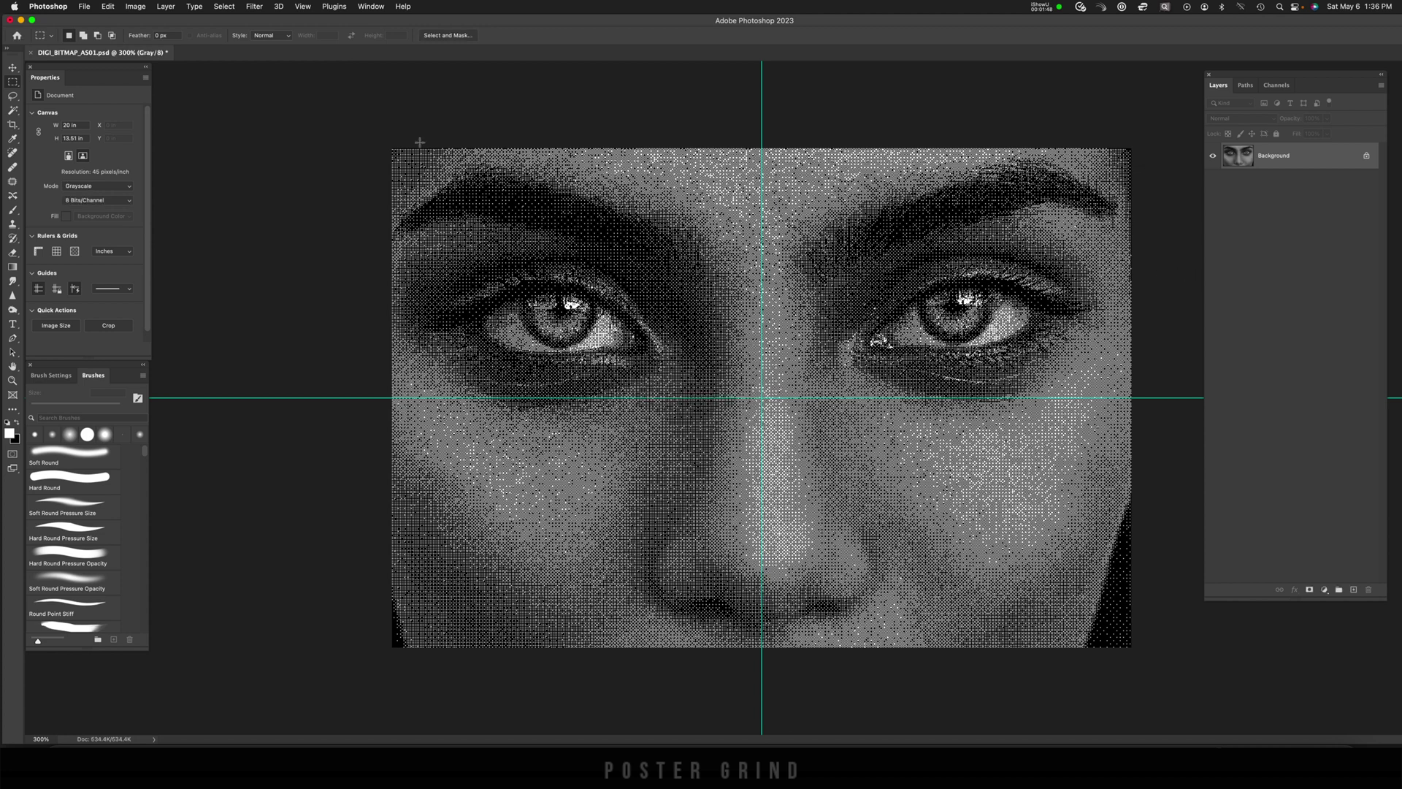
- Switch the document to RGB Color mode
left_click(136, 6)
mouse_move(204, 21)
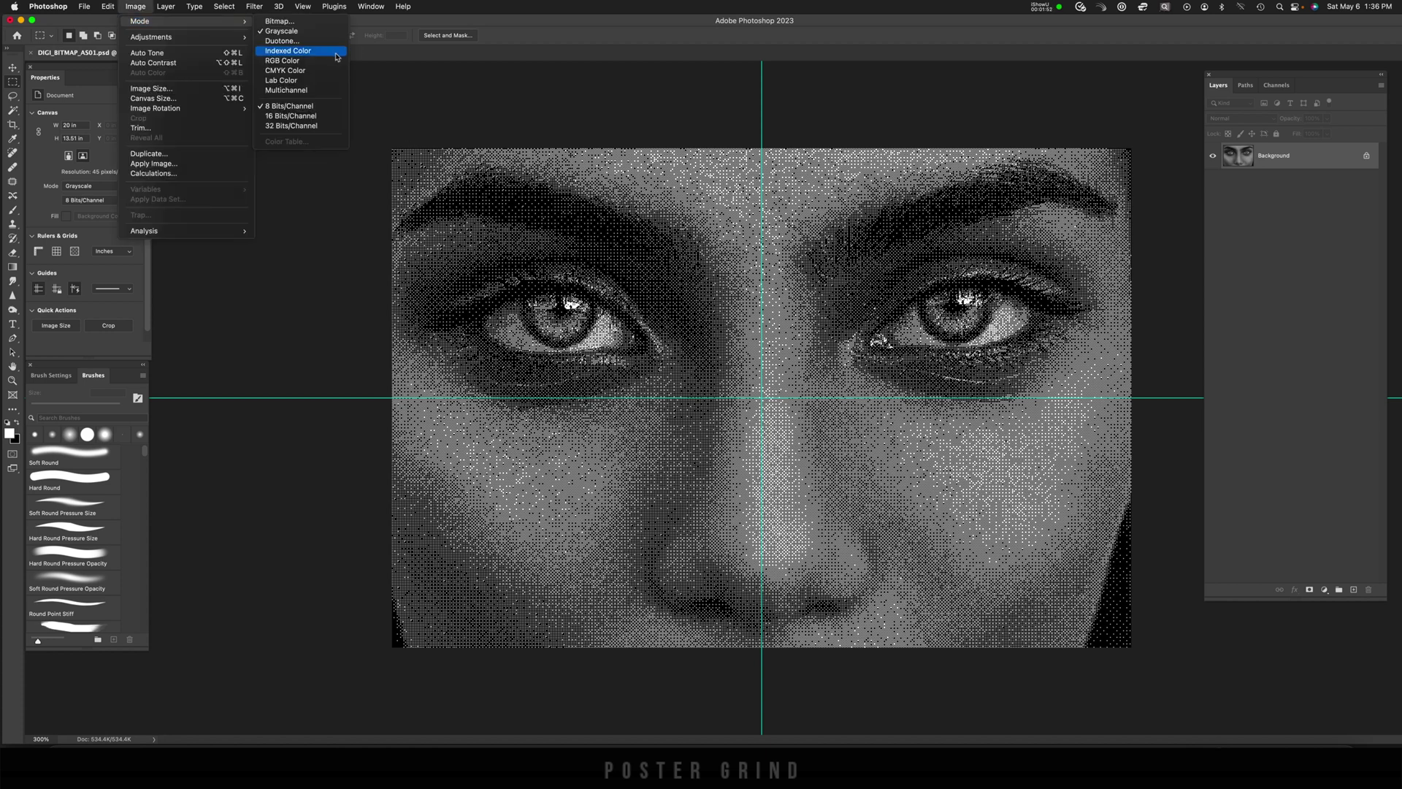
left_click(338, 63)
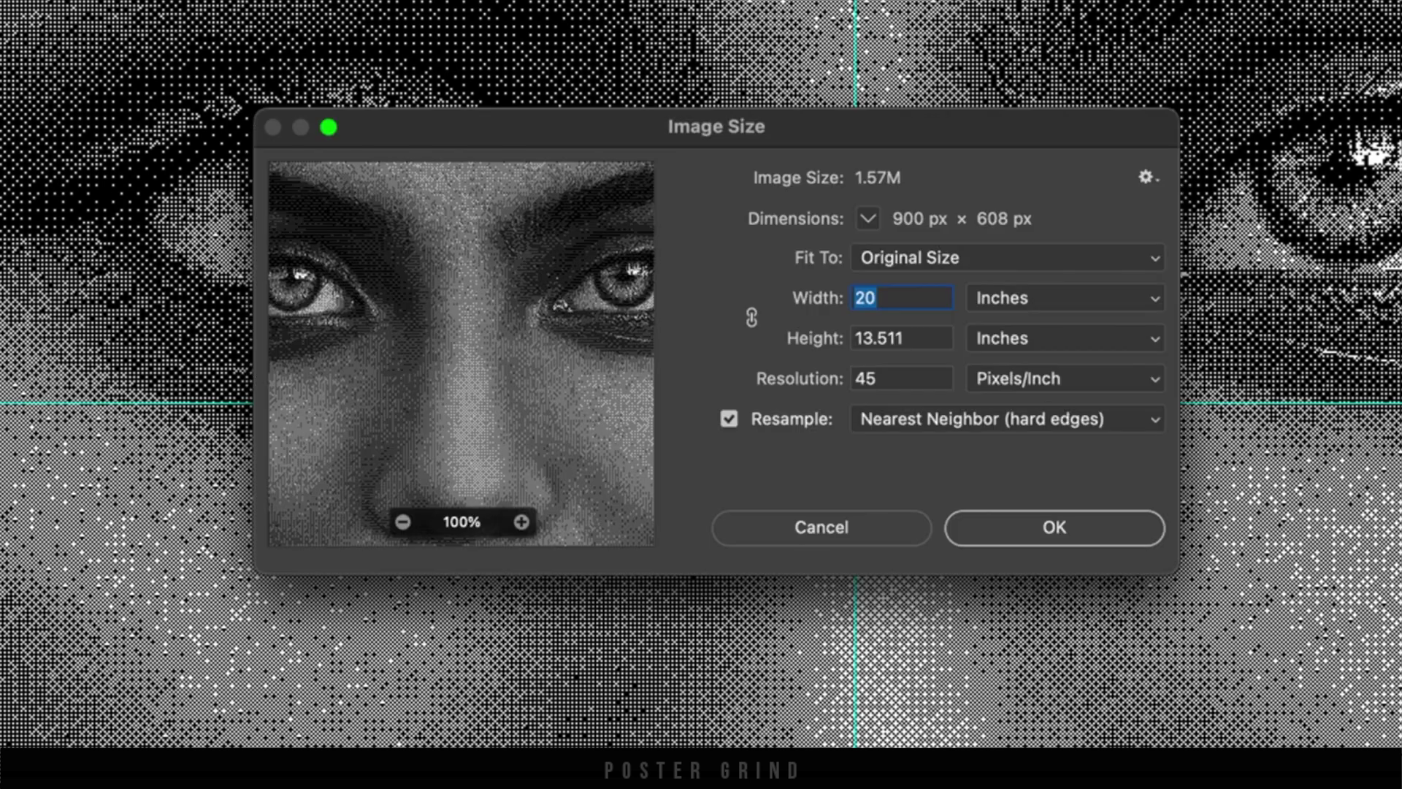
- Resample to 150 ppi (3000 × 2027 px) with Nearest Neighbor, then hide the guides
left_click(910, 380)
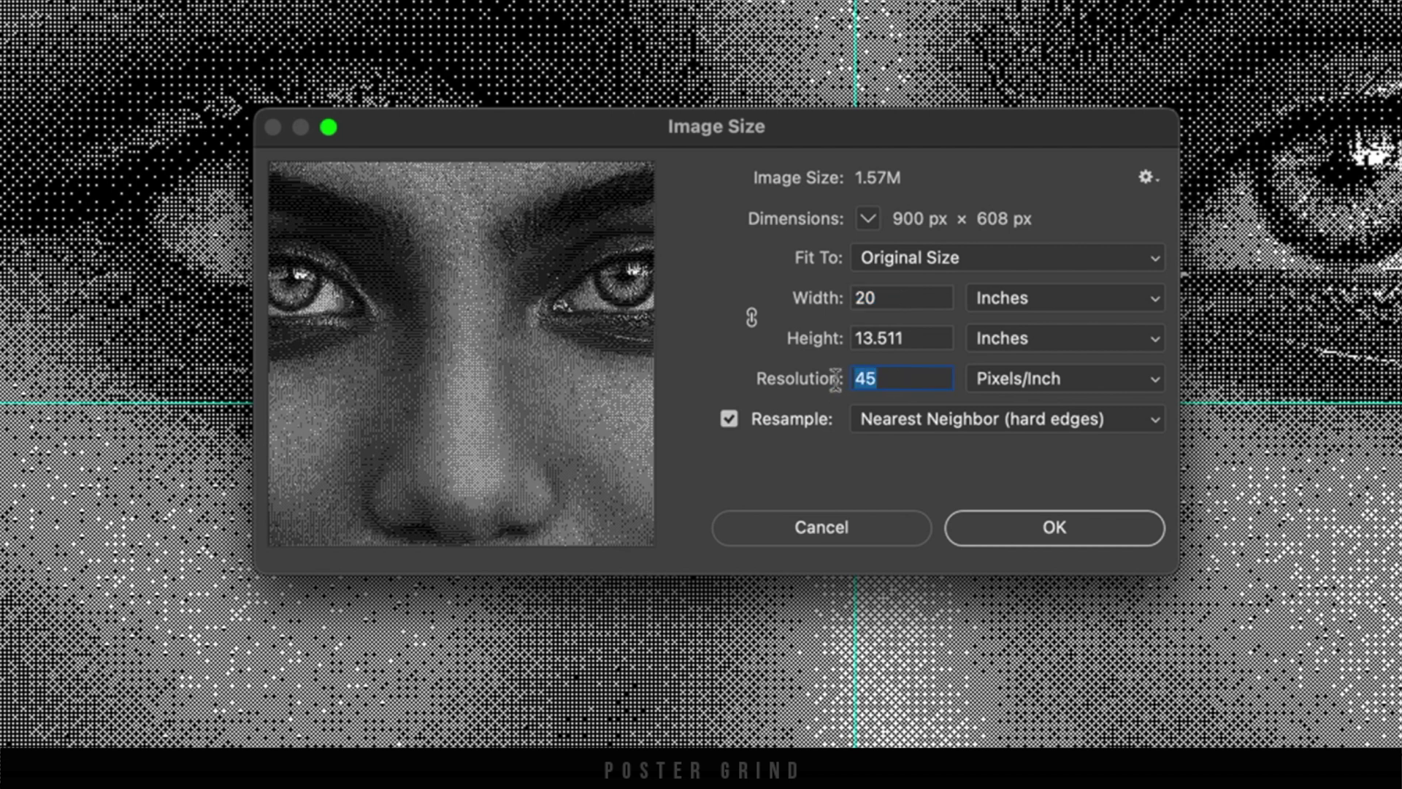
type("1")
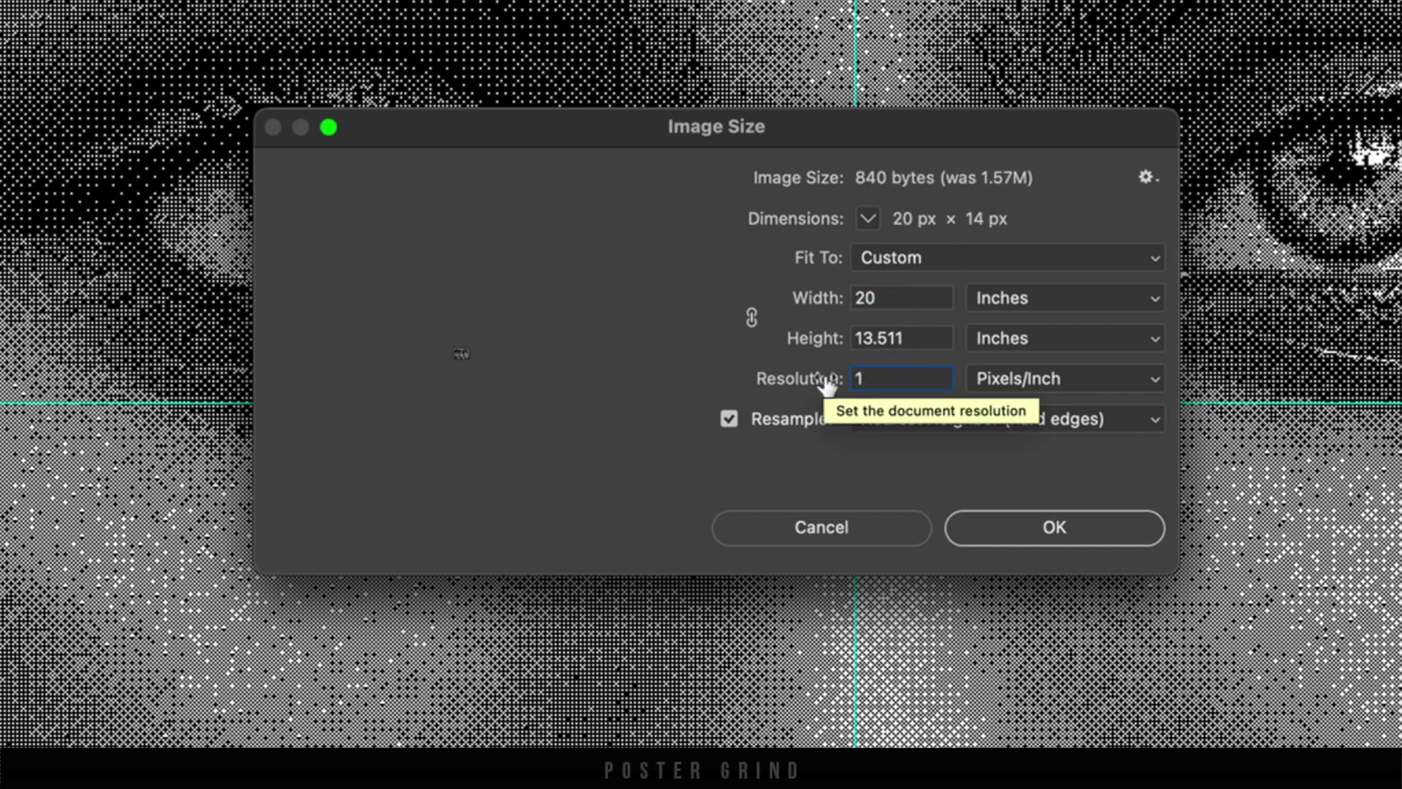
type("50")
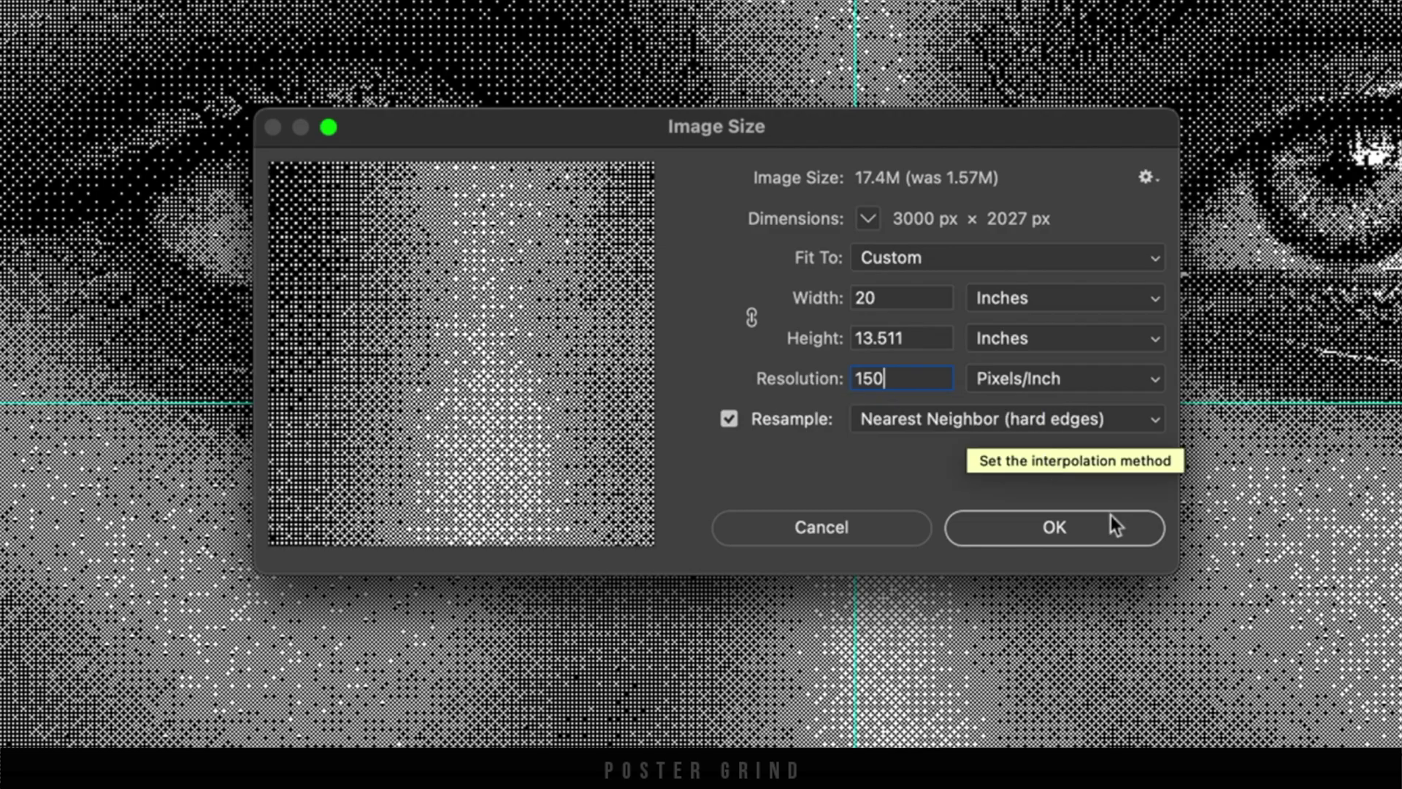
left_click(1059, 536)
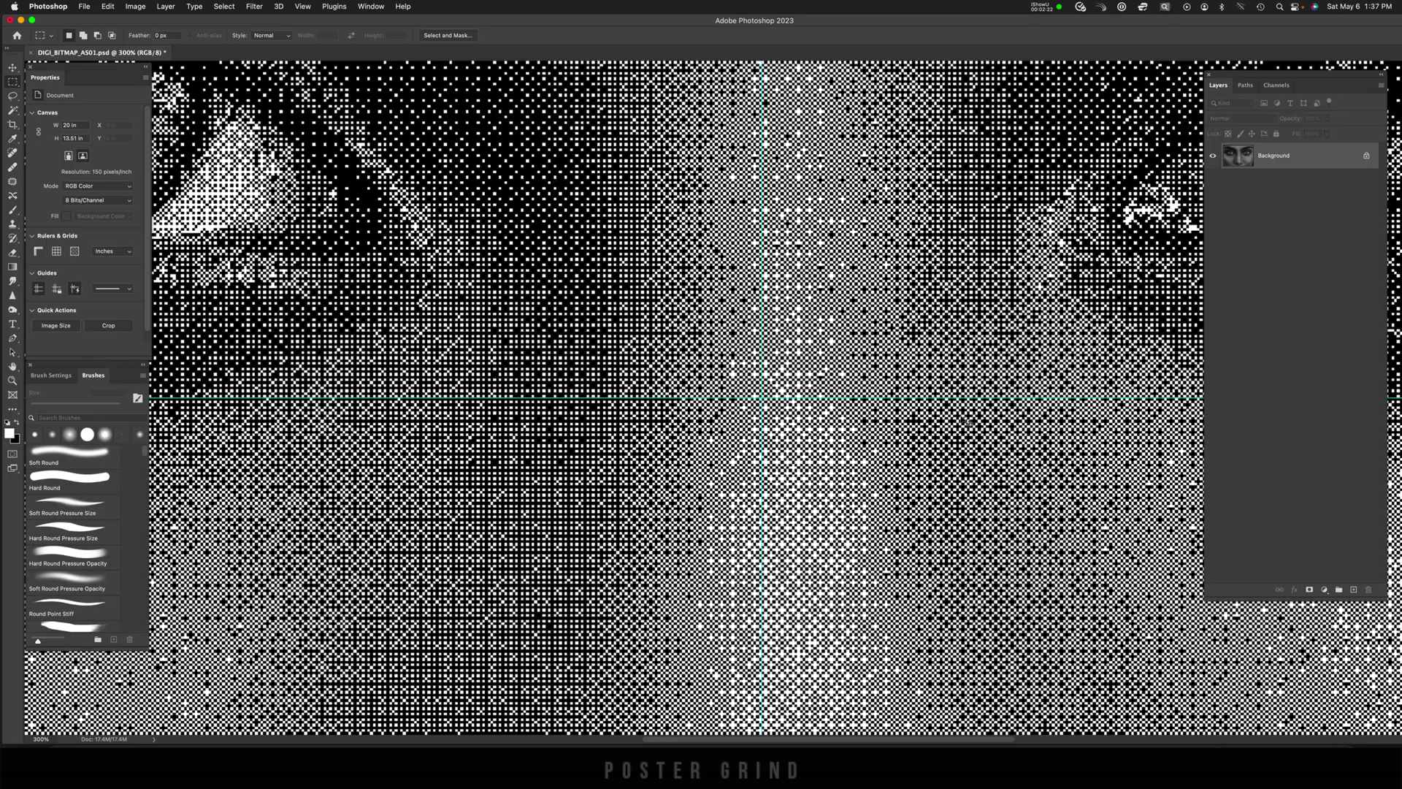
key("super+minus")
key("super+minus")
key("super+minus")
key("super+minus")
key("super+minus")
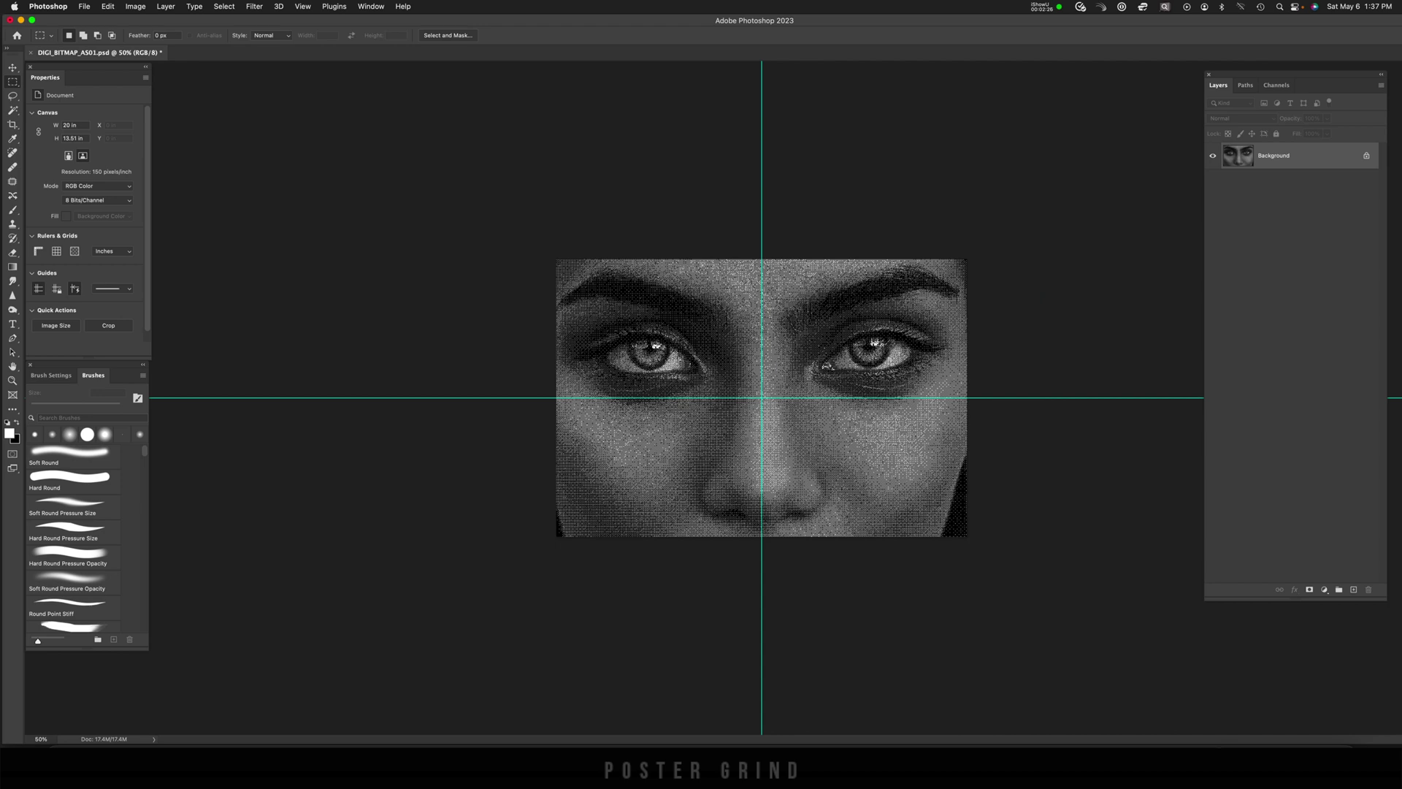
key("super+semicolon")
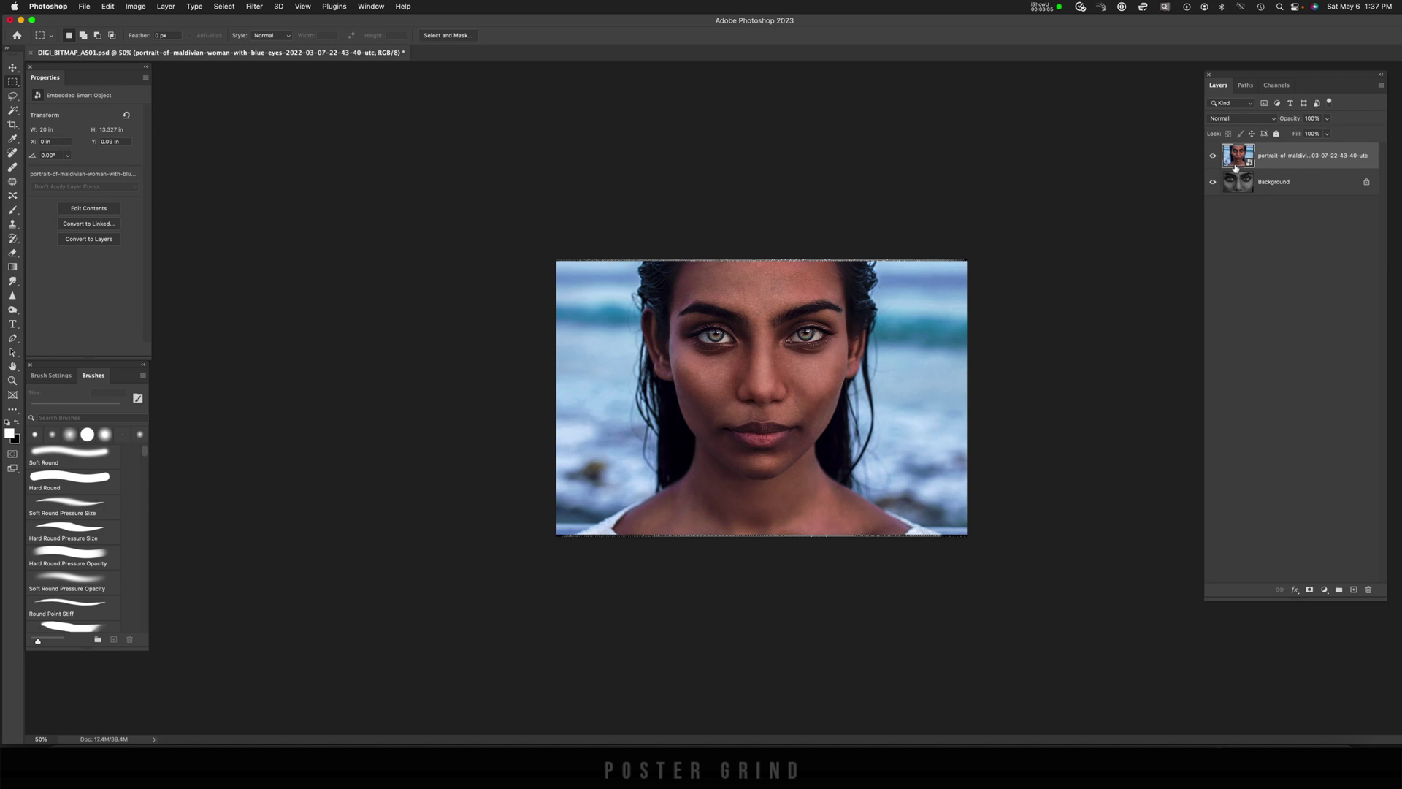
- Set the colour portrait to 41% opacity and scale it to about 221% over the halftone eyes
left_click(1327, 119)
left_click_drag(1329, 133, 1299, 138)
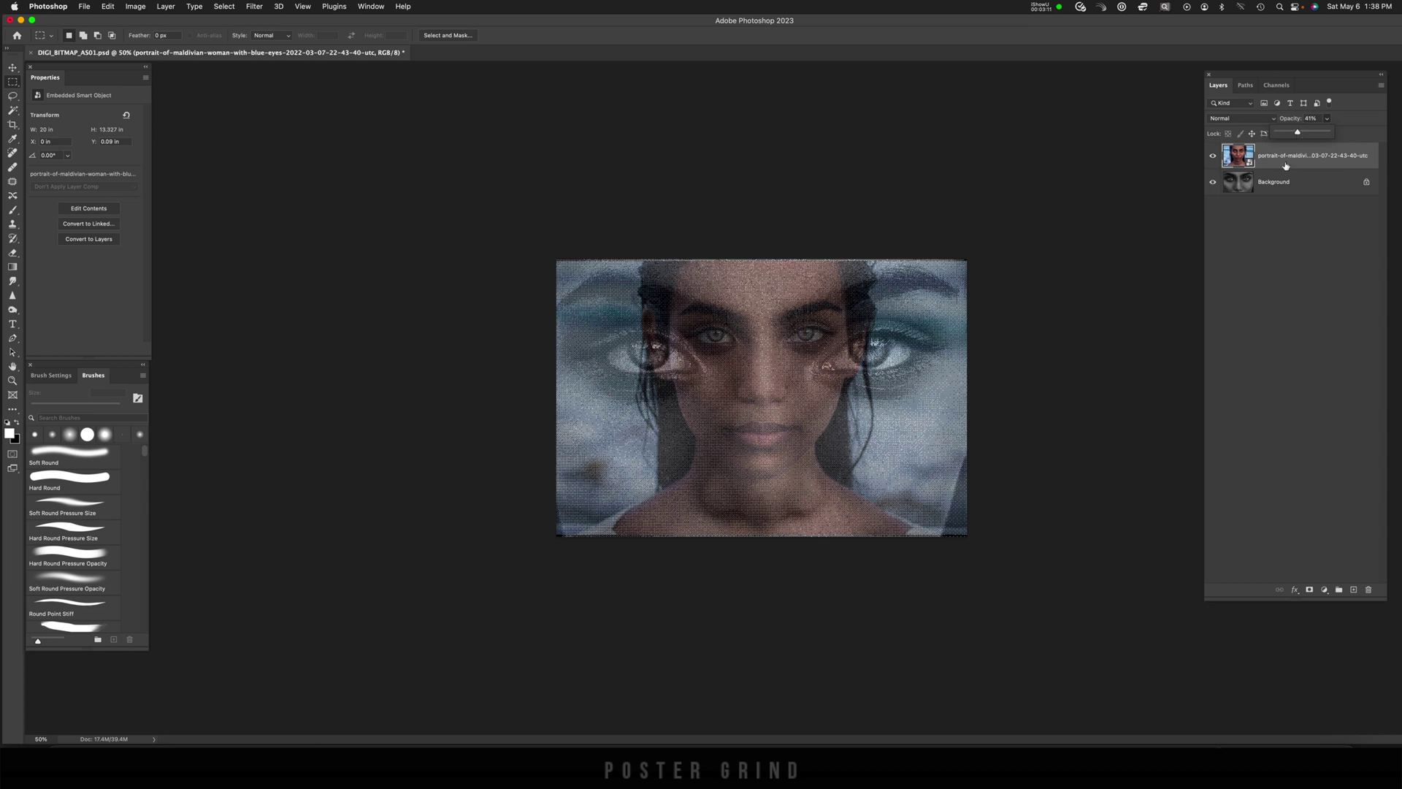
key("super+t")
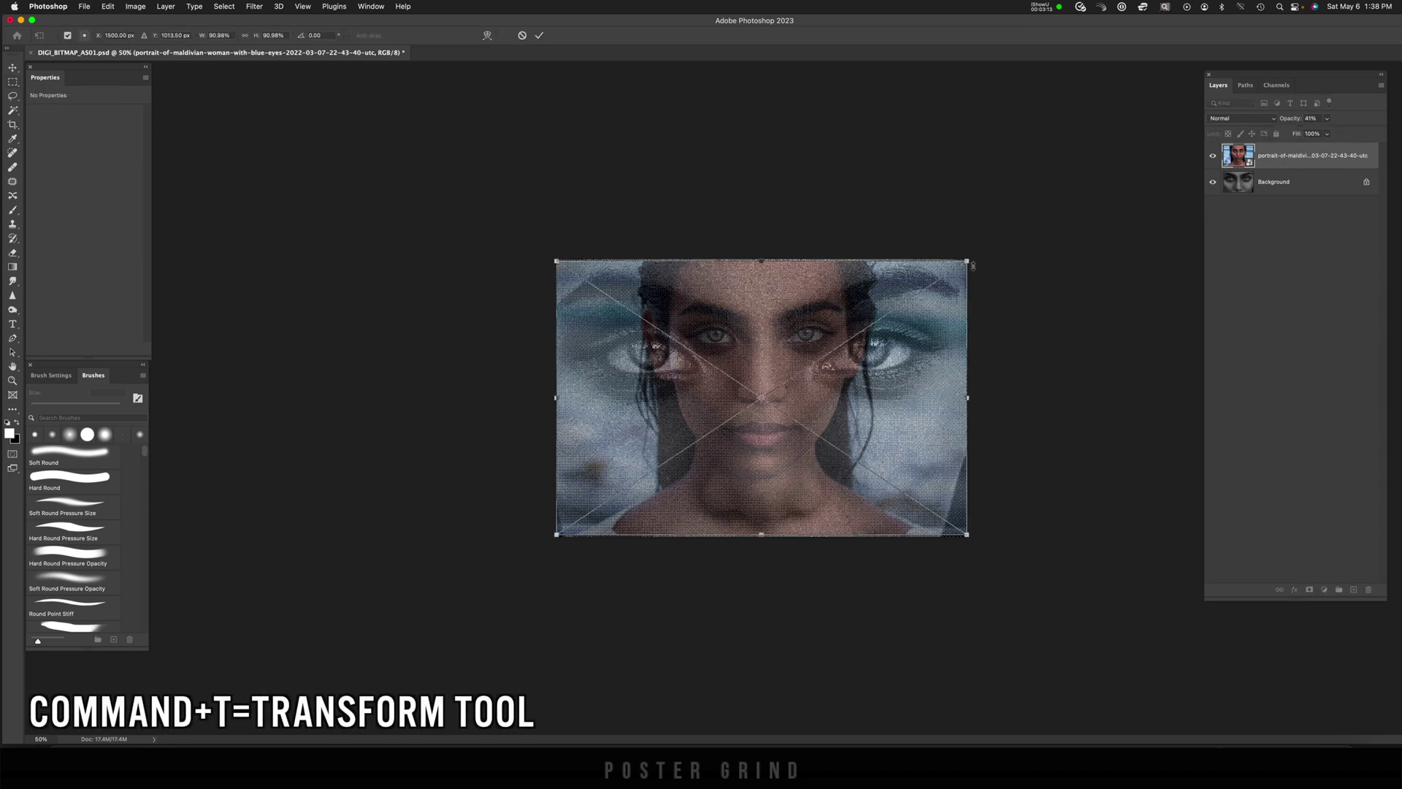
left_click_drag(989, 247, 1261, 64)
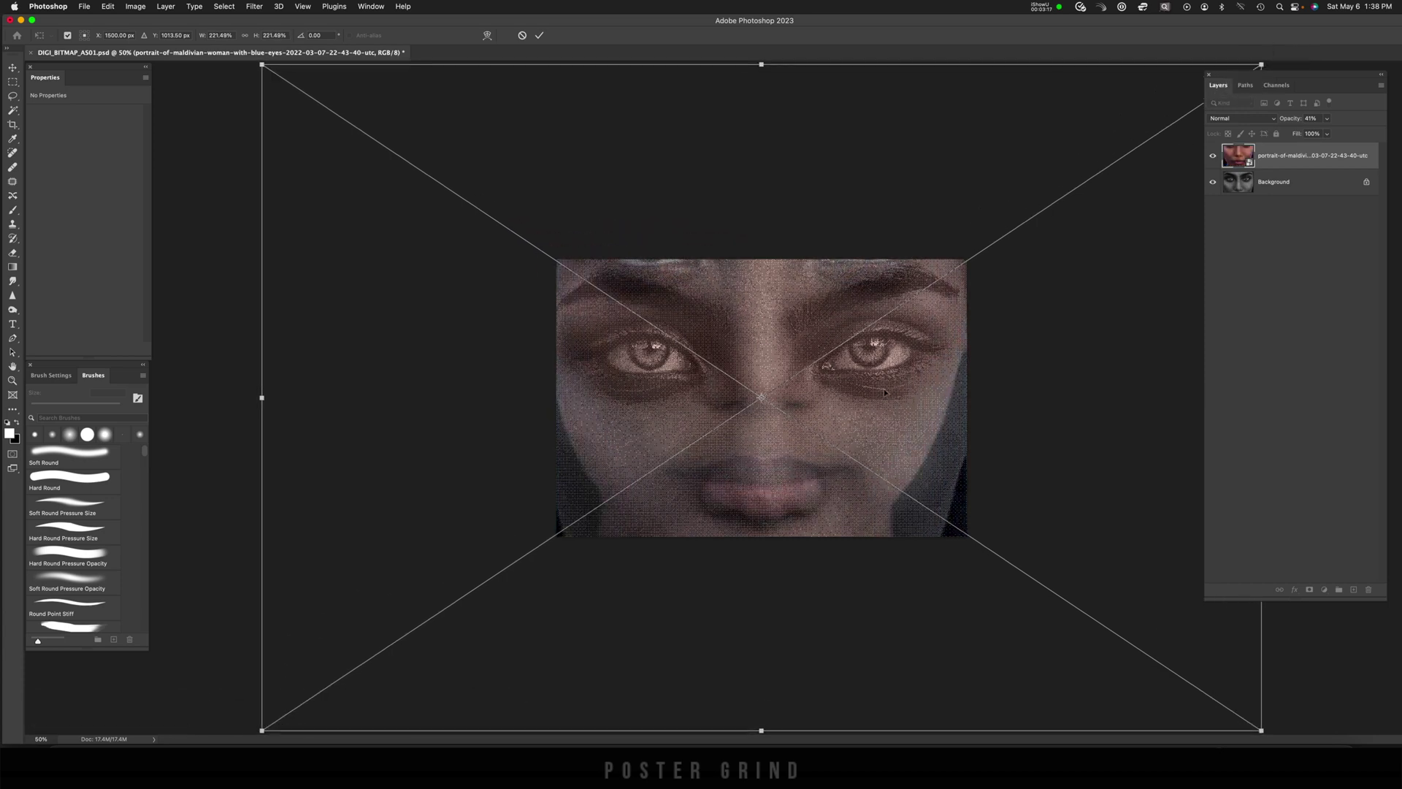
key("super+minus")
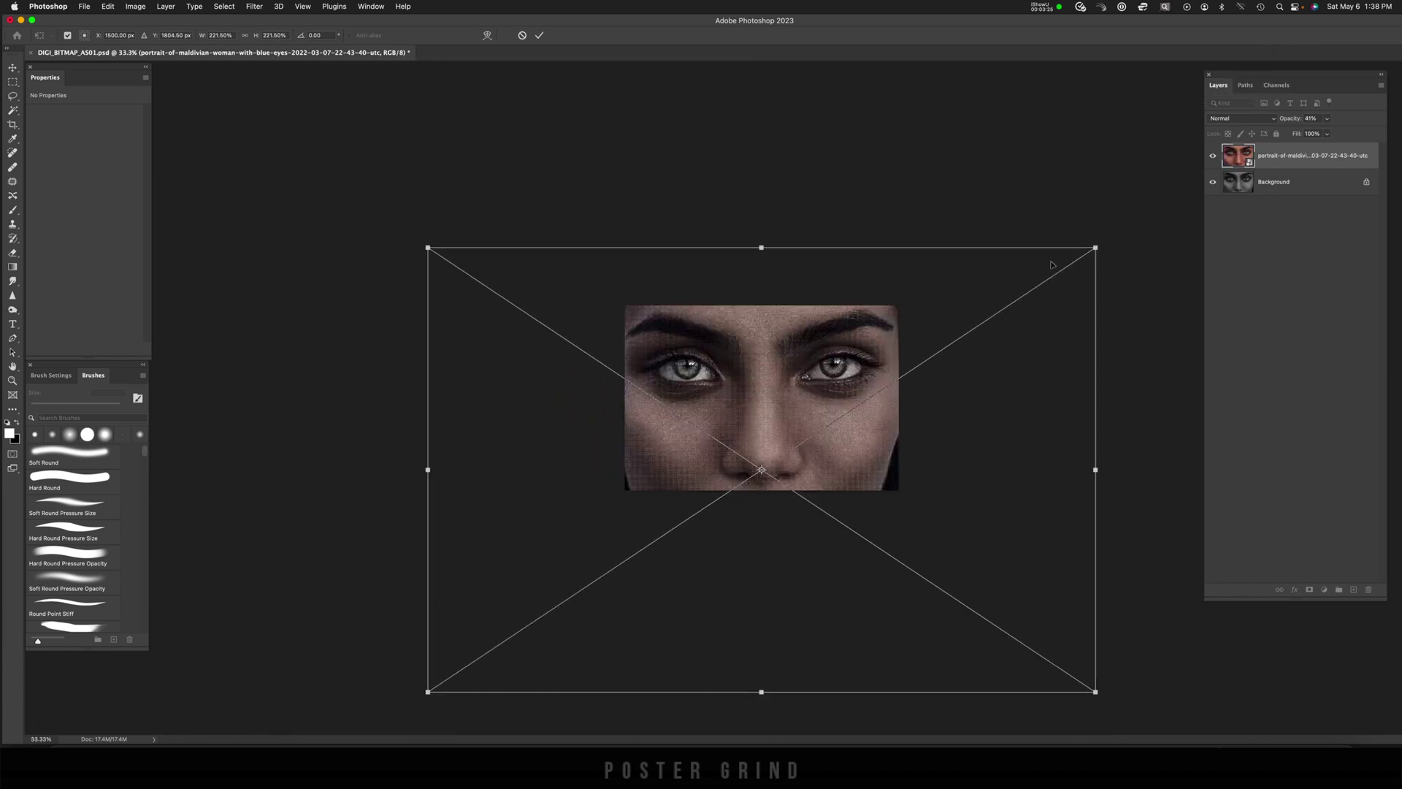
mouse_move(1095, 247)
left_mouse_down()
mouse_move(1095, 232)
mouse_move(1101, 243)
left_mouse_up()
- Commit the scaling, return the portrait to 100% opacity, and blend it in Linear Light mode
key("Return")
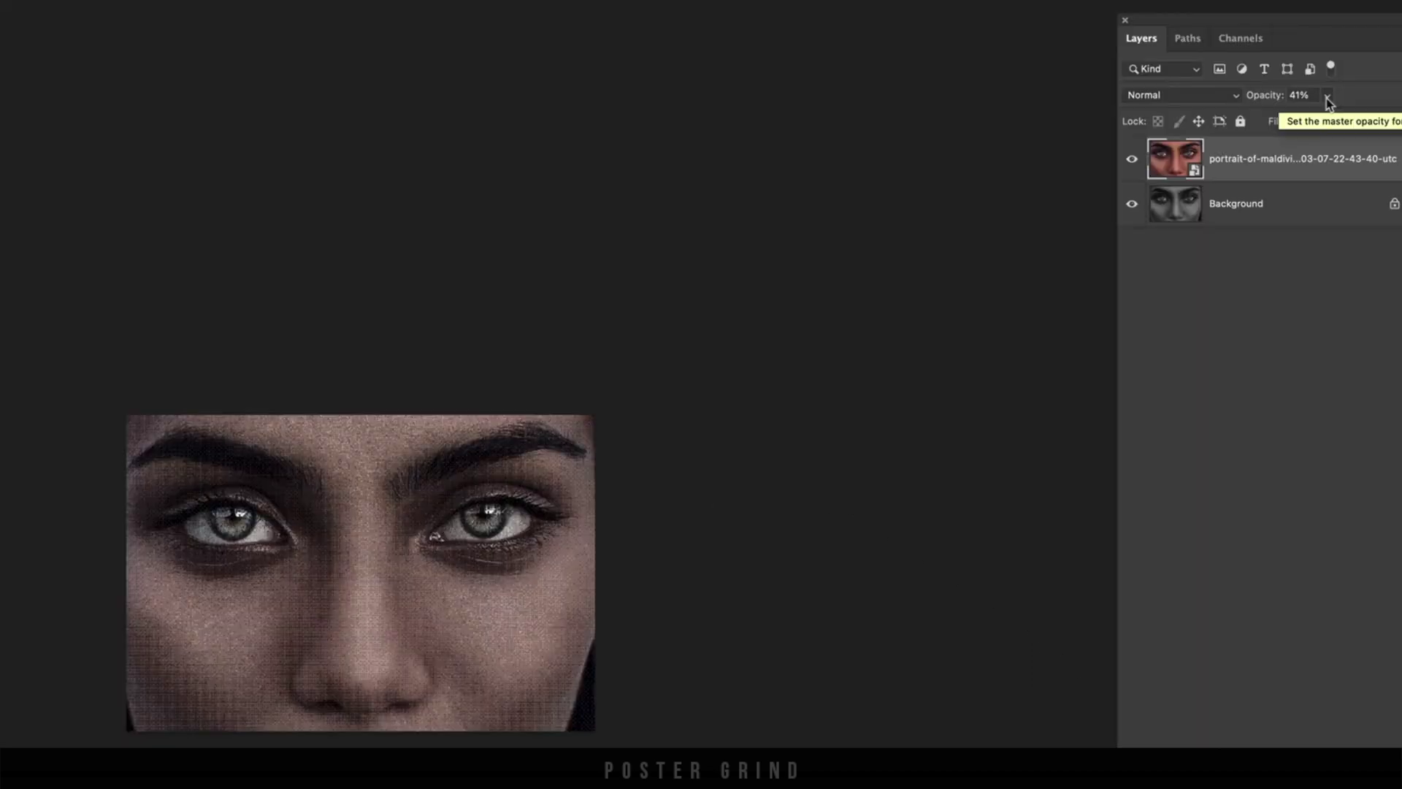
left_click(1328, 102)
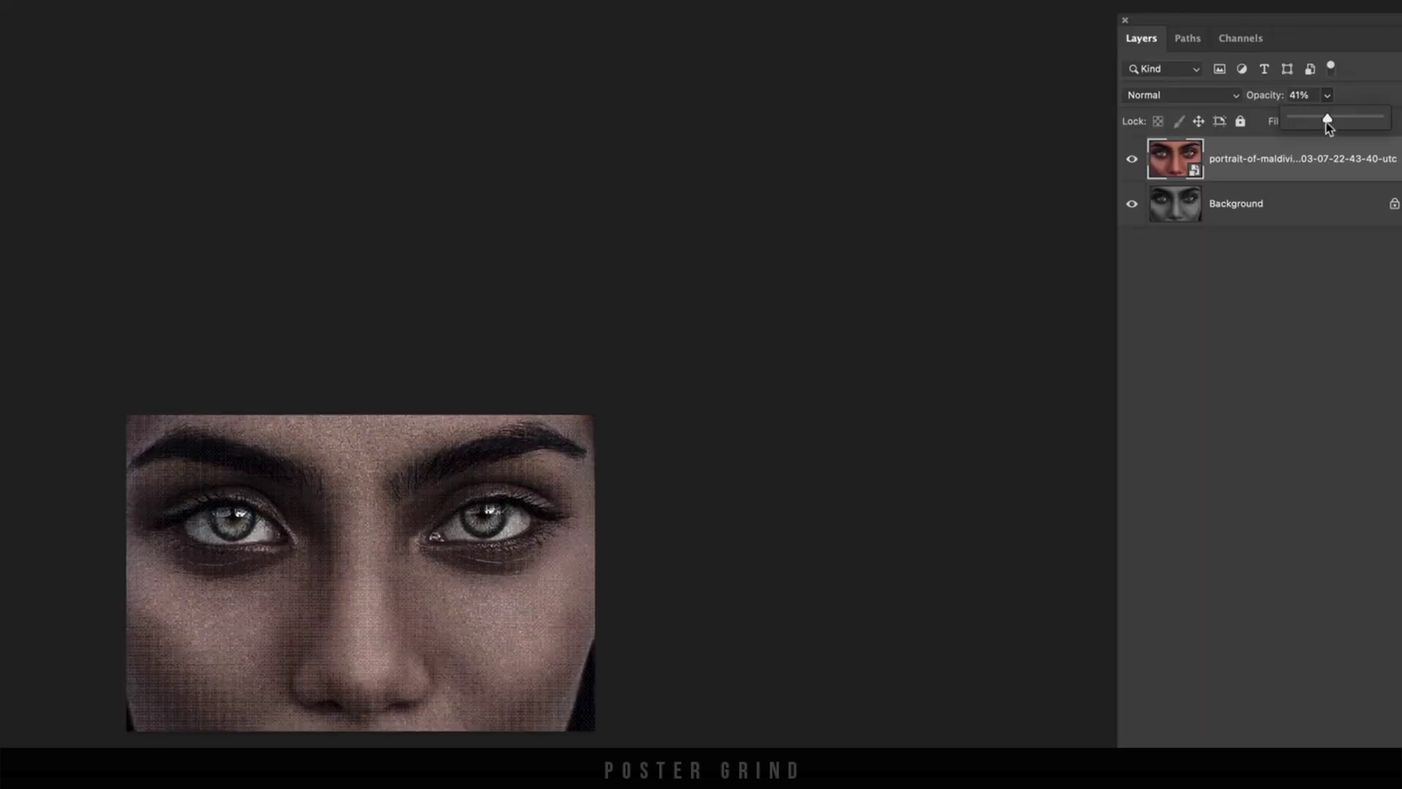
left_click_drag(1326, 120, 1378, 118)
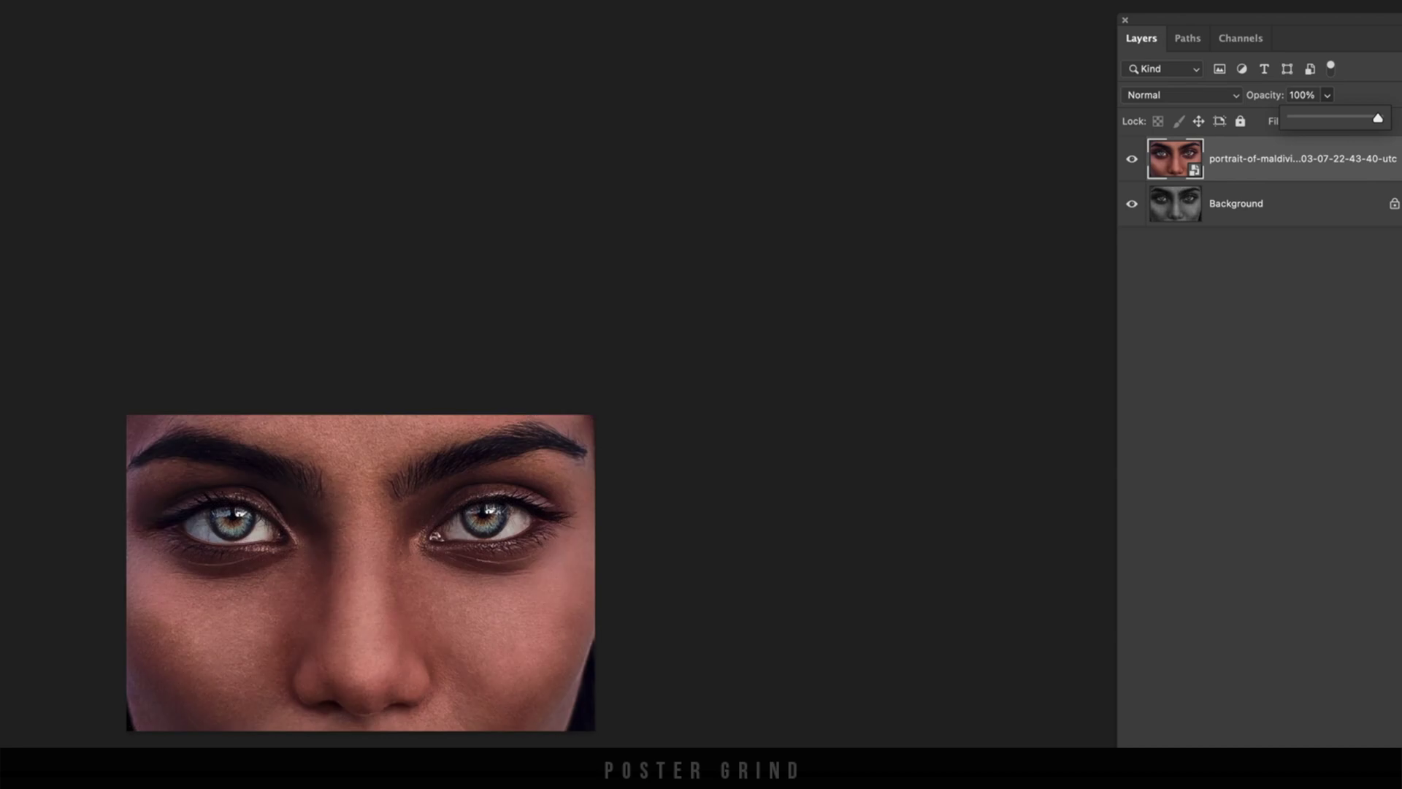
left_click(1167, 96)
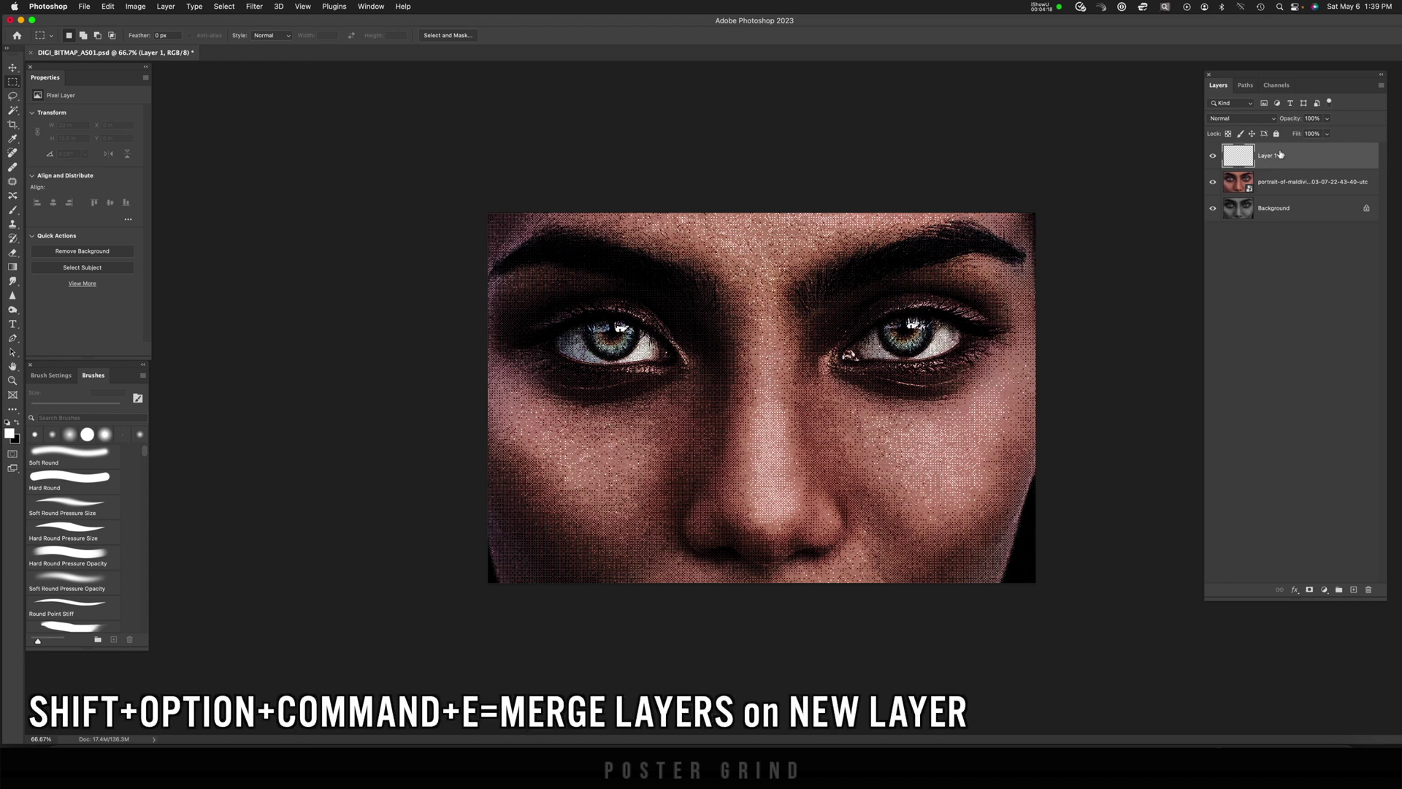
- Stamp all visible layers into Layer 1 and convert Layer 1 to a smart object
key("alt+shift+super+e")
right_click(1312, 158)
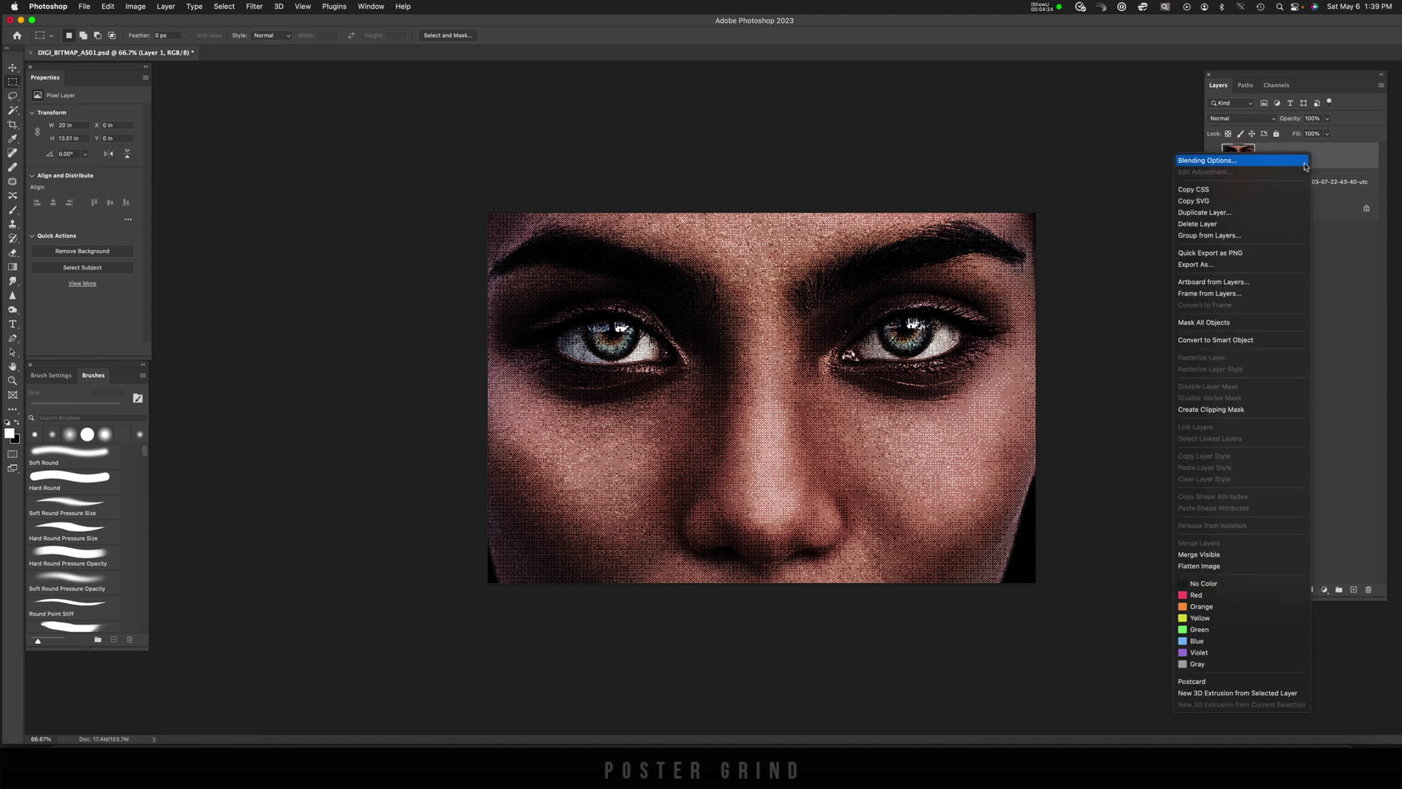
left_click(1293, 339)
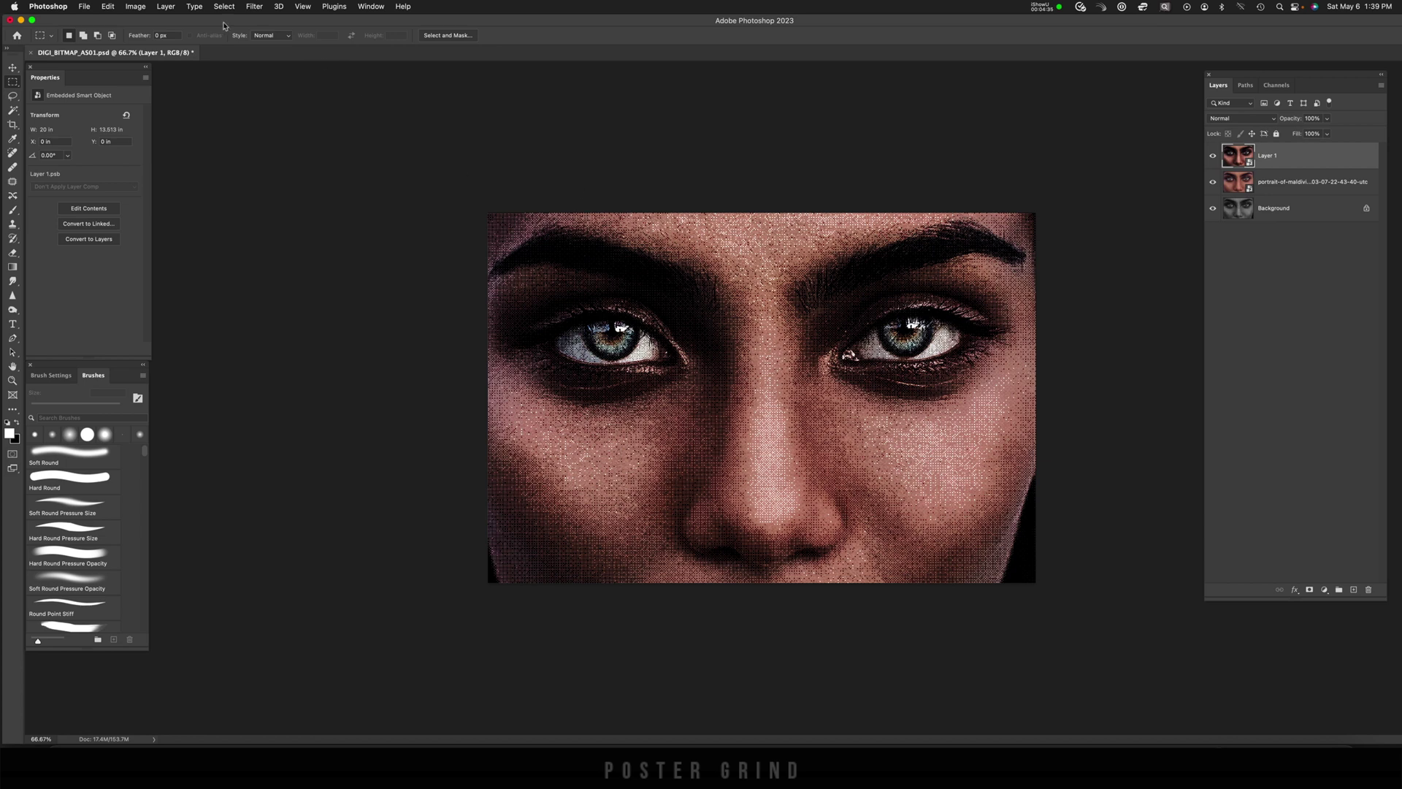
- Apply the Filter Gallery Patchwork texture to Layer 1 with Square Size 8
left_click(259, 9)
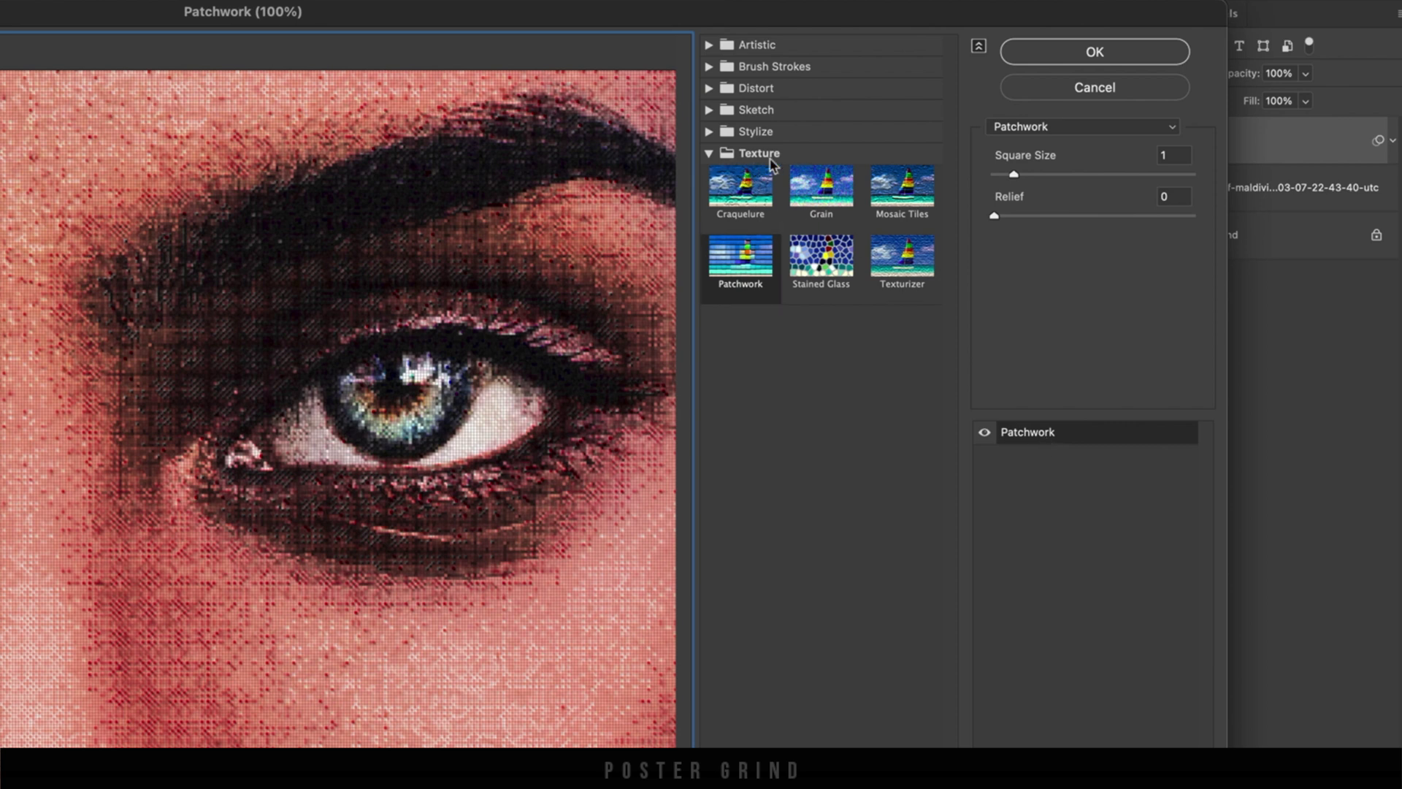
left_click(1015, 175)
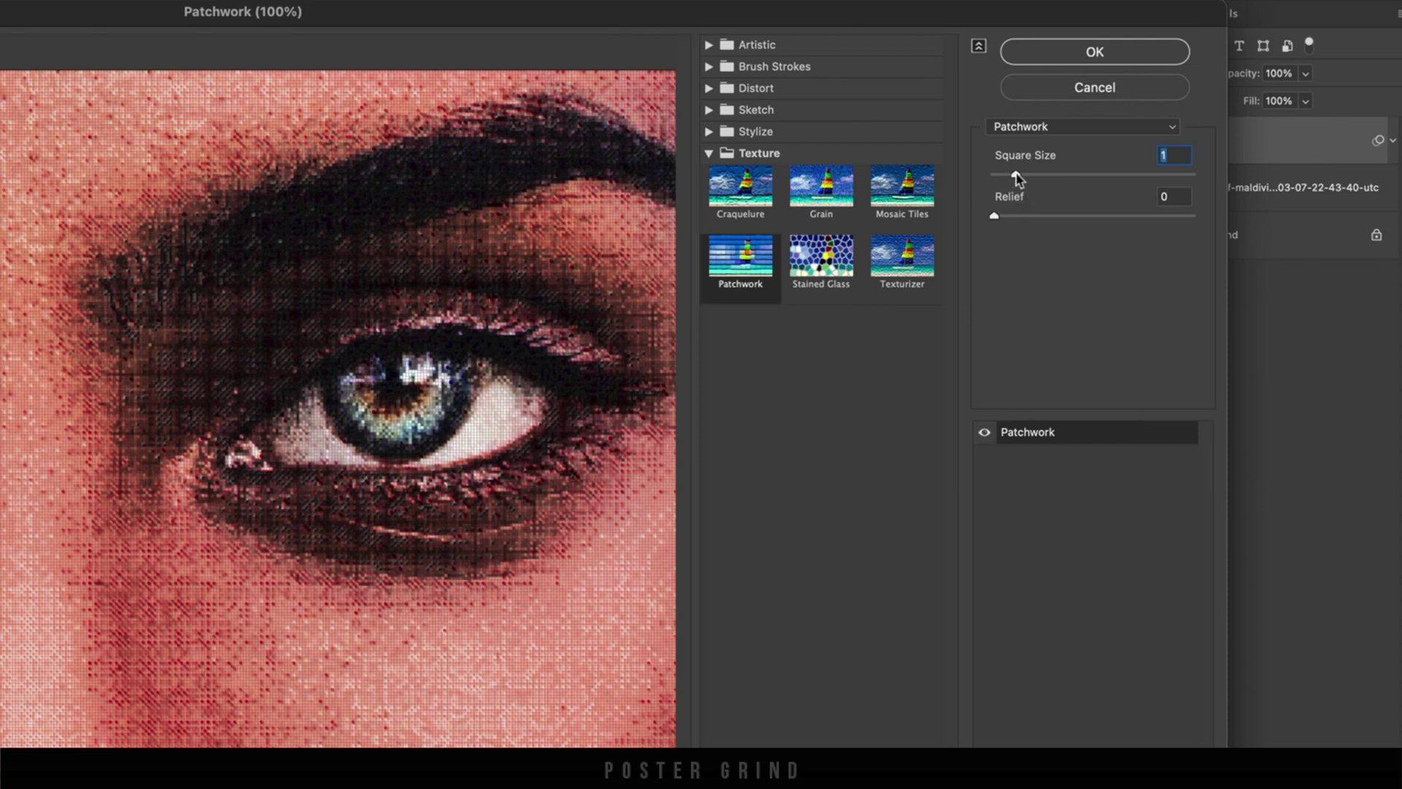
left_click_drag(1014, 175, 1049, 178)
left_click_drag(1185, 176, 1165, 199)
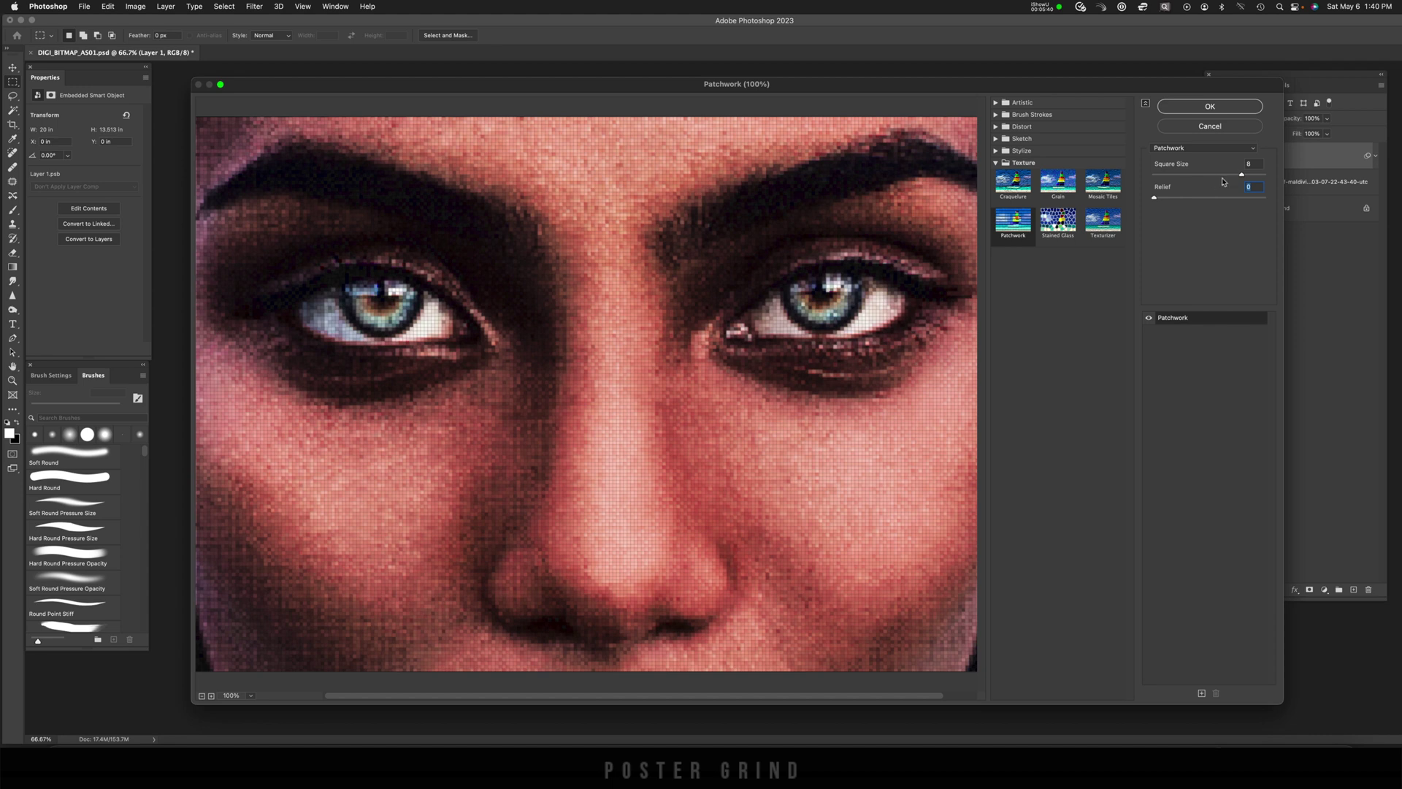
left_click(1218, 109)
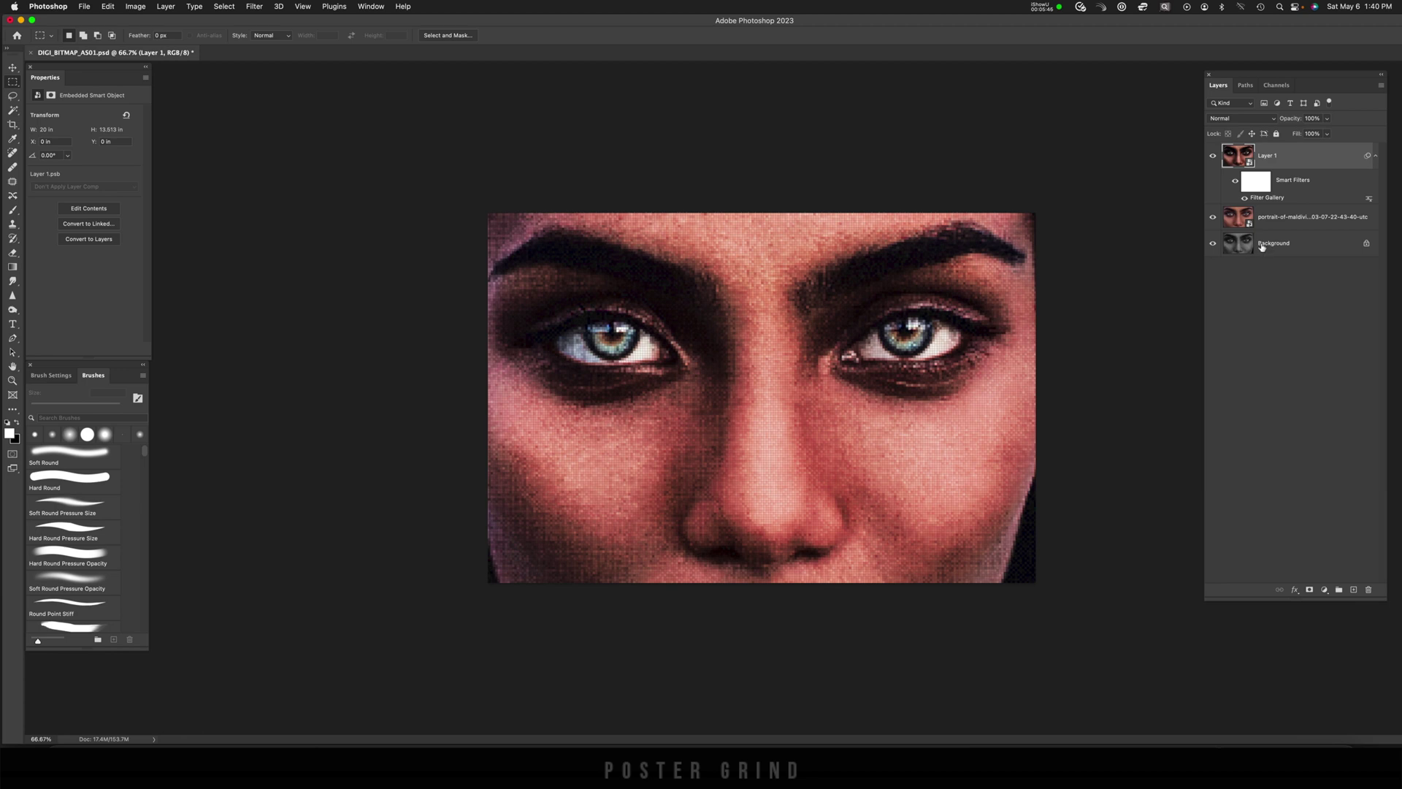
- At 100% view, apply a Gaussian Blur of 1.5 pixels radius to Layer 1
key("super+1")
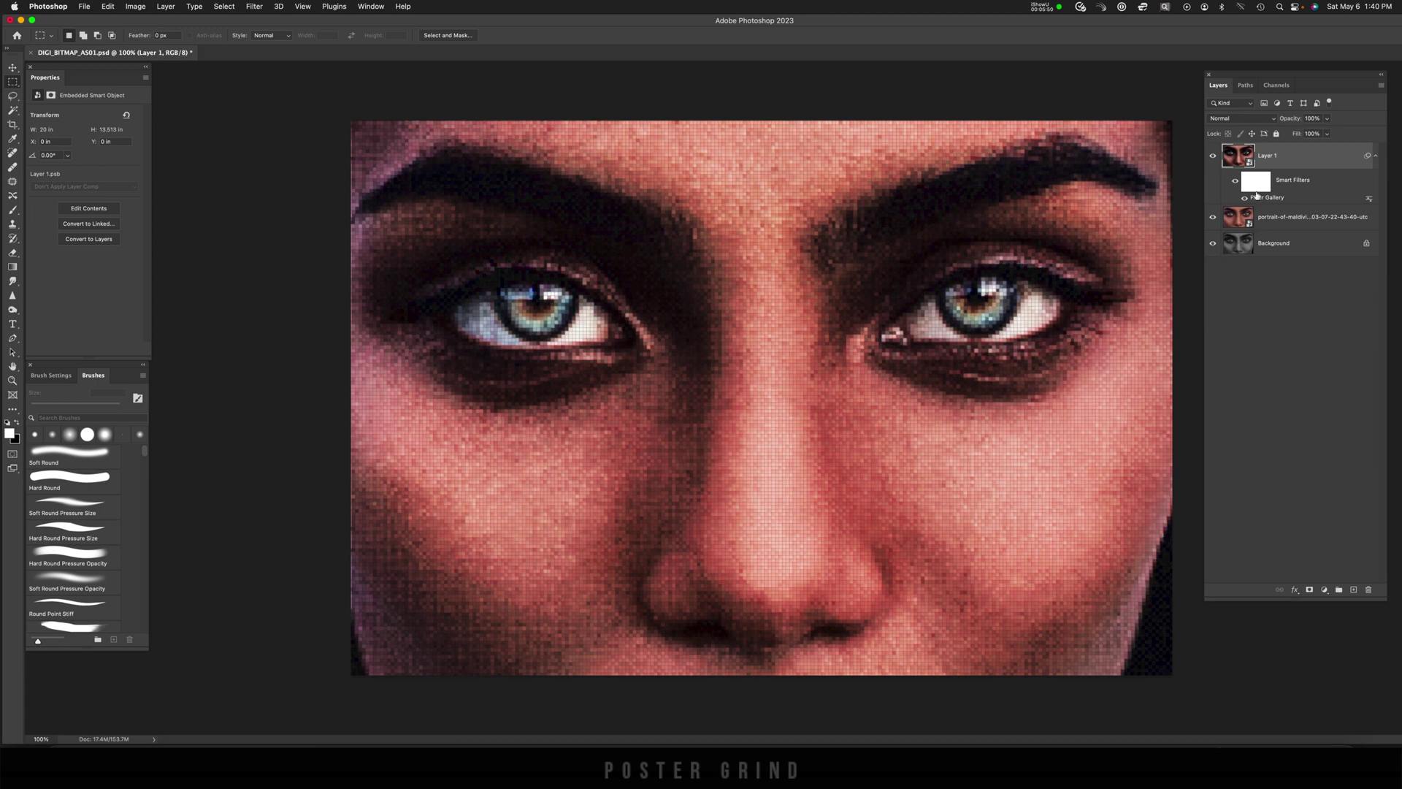
left_click(258, 10)
mouse_move(285, 150)
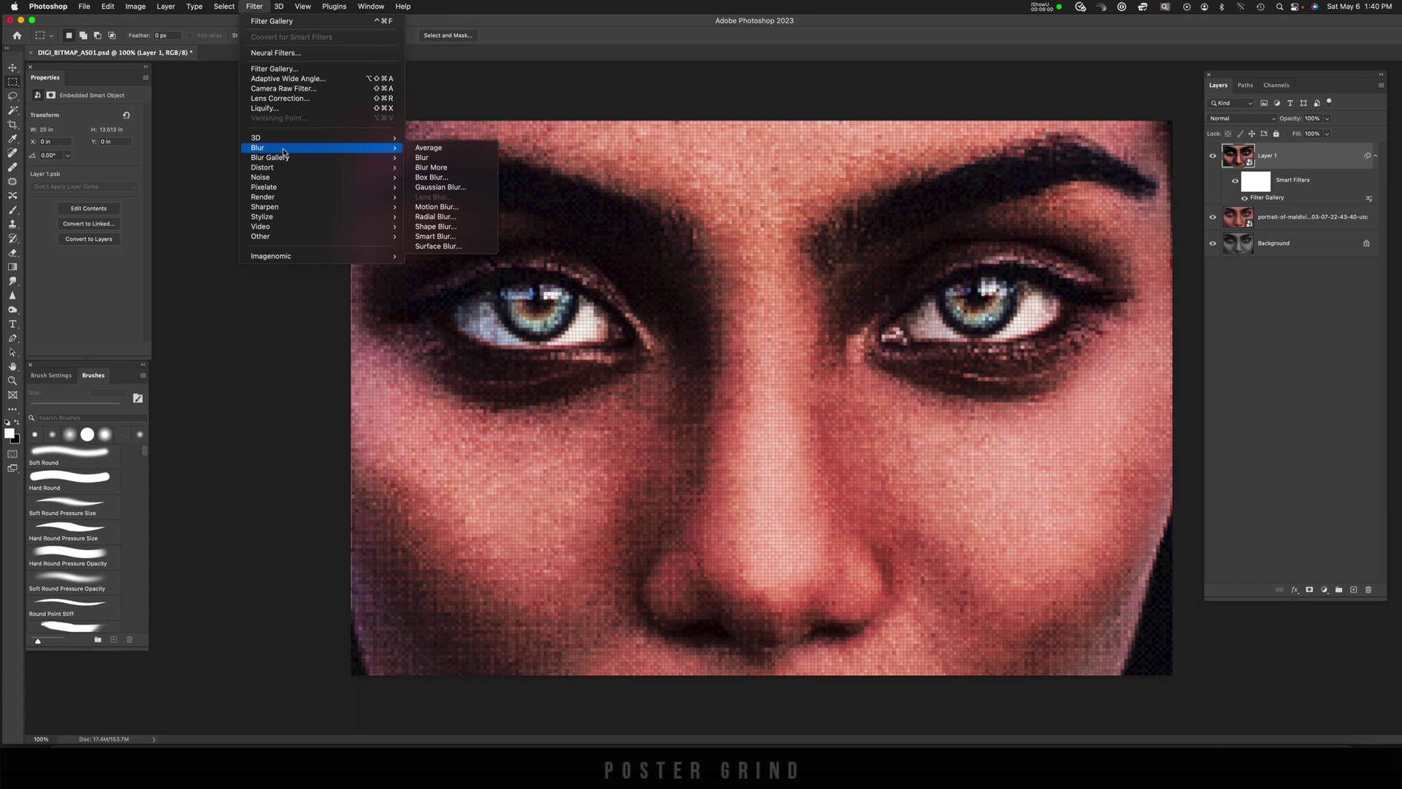
left_click(440, 188)
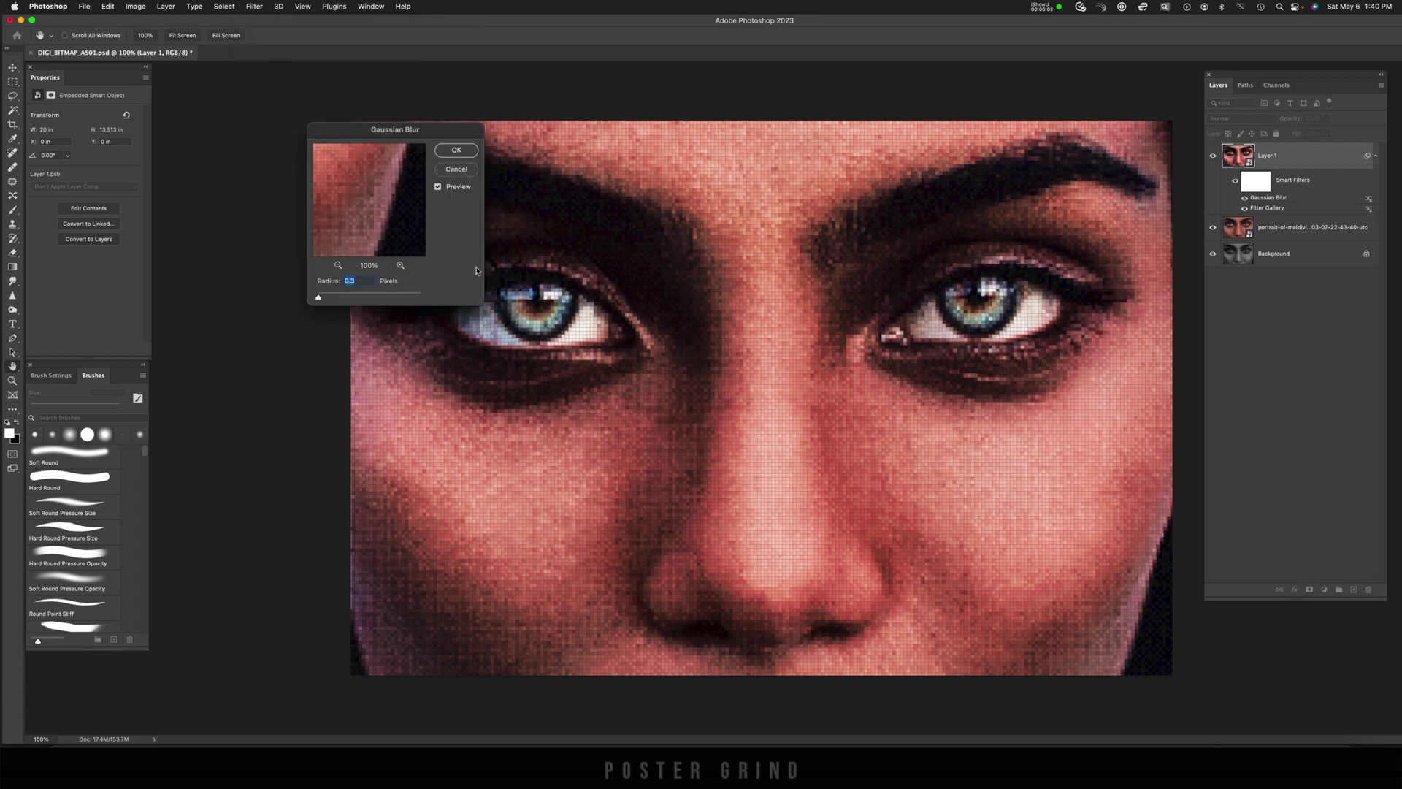
left_click_drag(327, 300, 328, 301)
left_click_drag(328, 300, 327, 300)
left_click(456, 150)
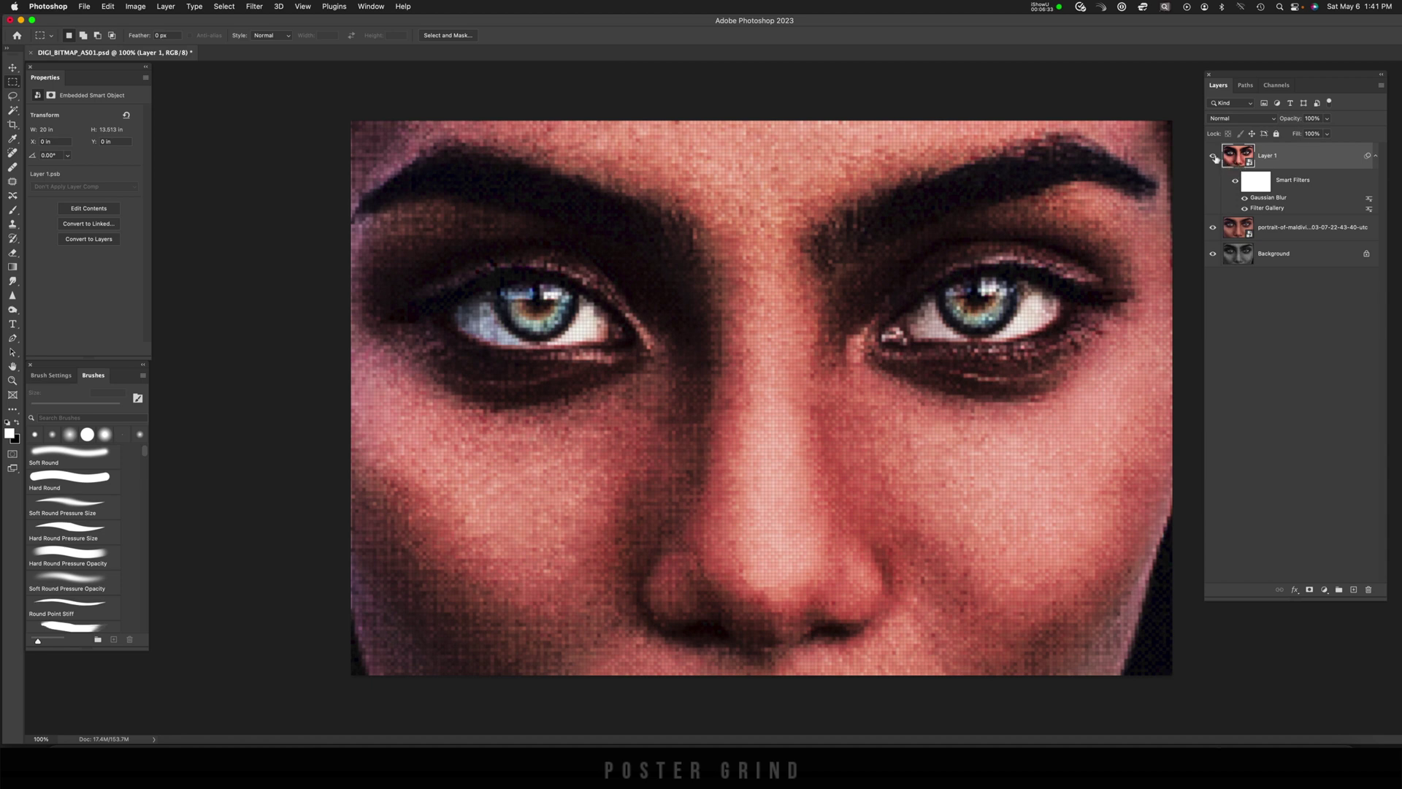
- Hide Layer 1 and the colour portrait layer, and add a new layer above Background
left_click(1213, 156)
left_click(1213, 229)
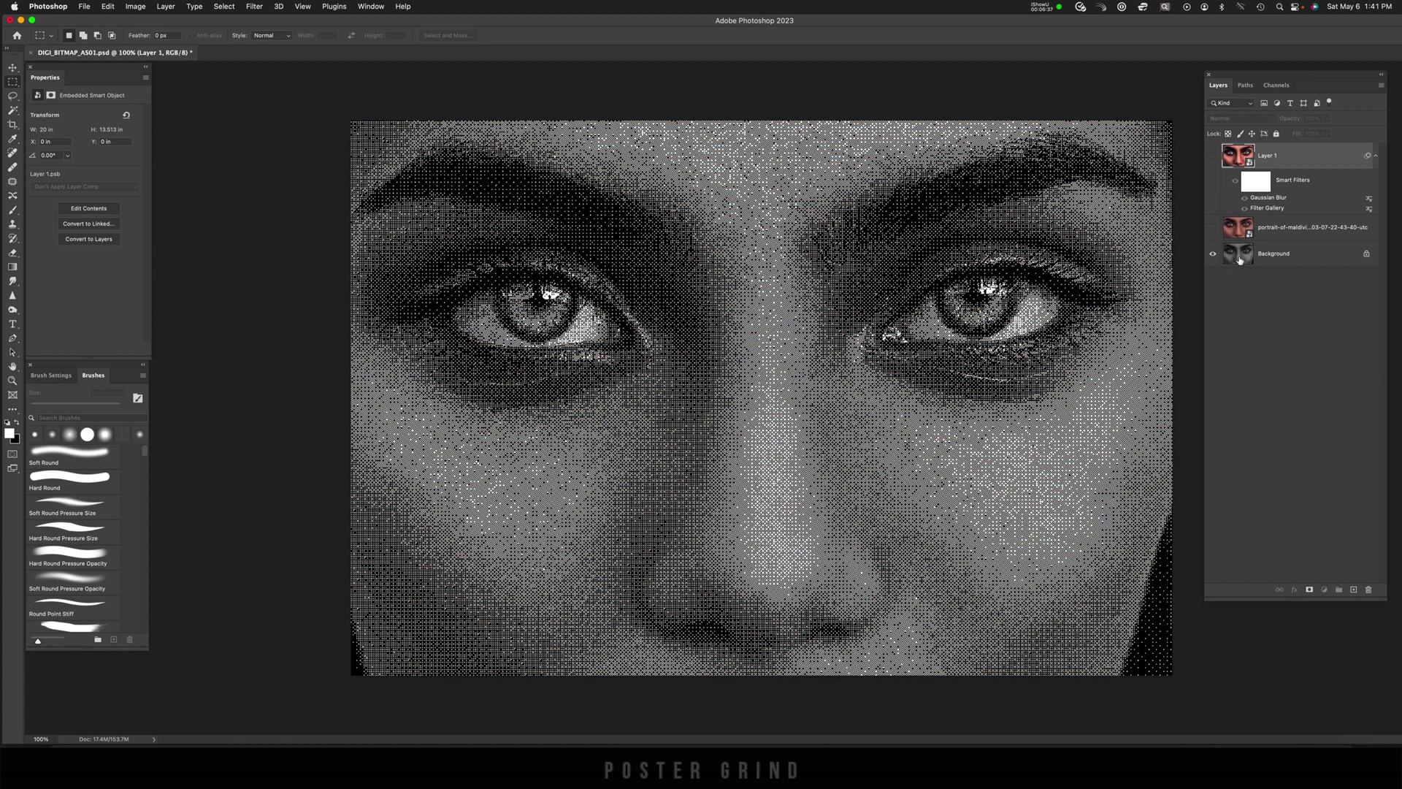
left_click(1239, 260)
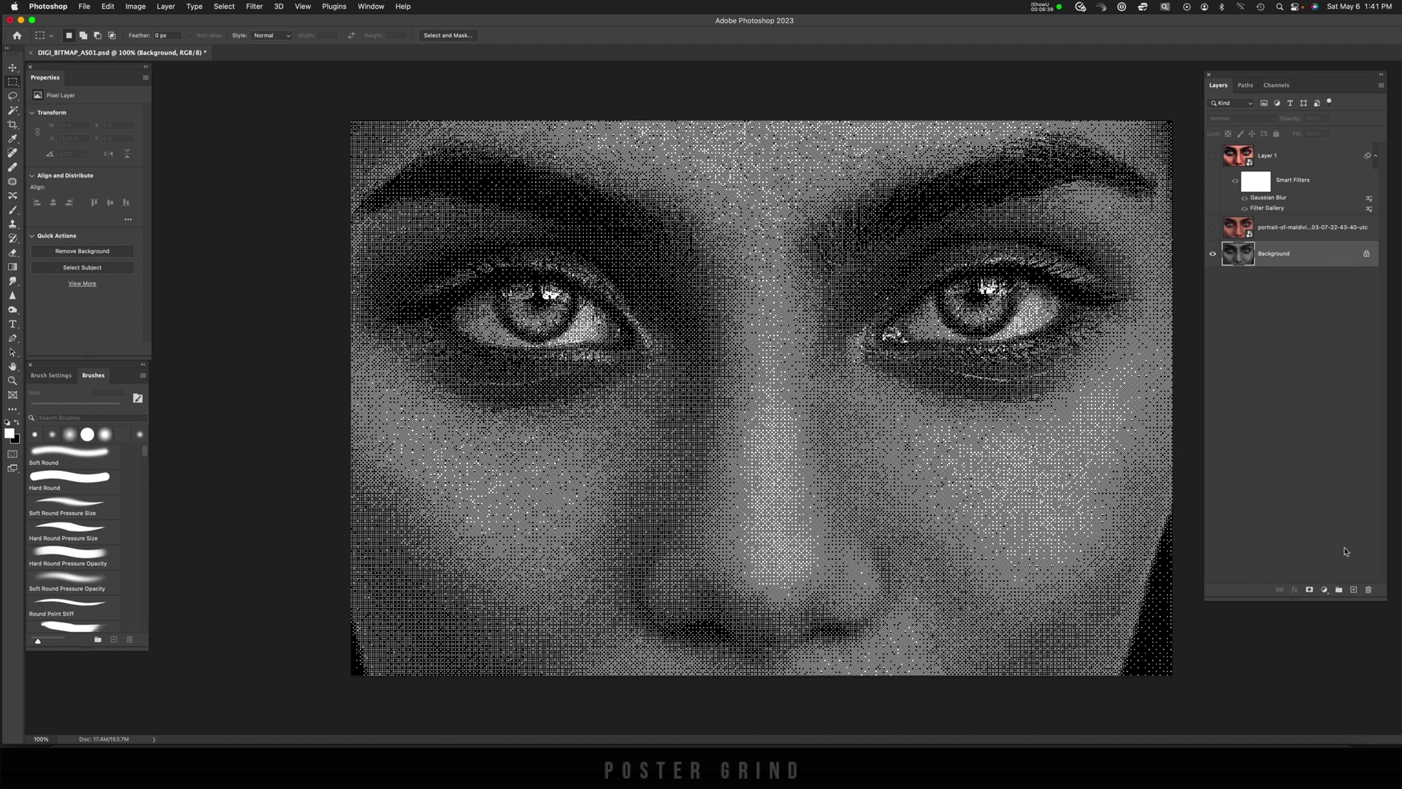
left_click(1353, 591)
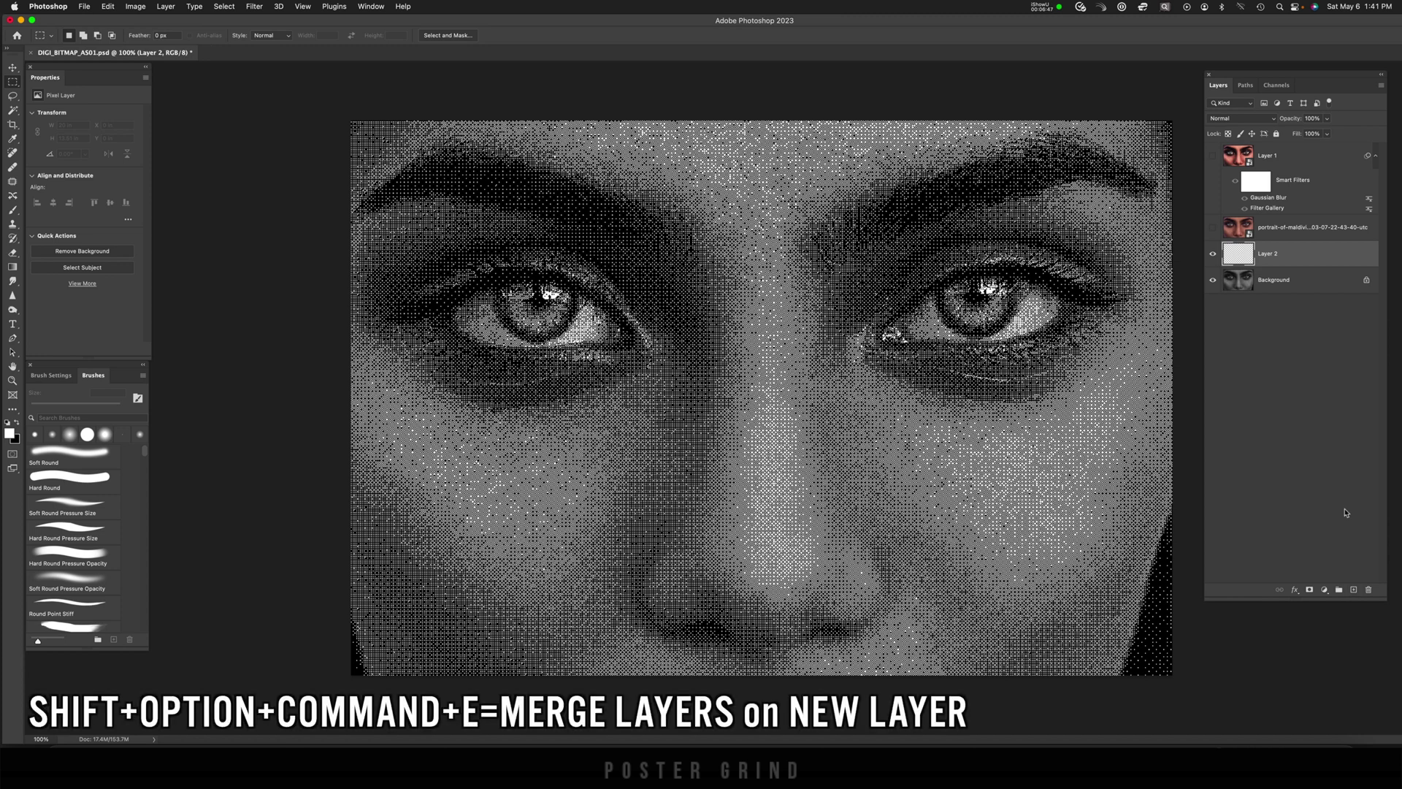
- Stamp the visible grey image into Layer 2 and convert it to a smart object
key("shift+alt+super+e")
right_click(1309, 262)
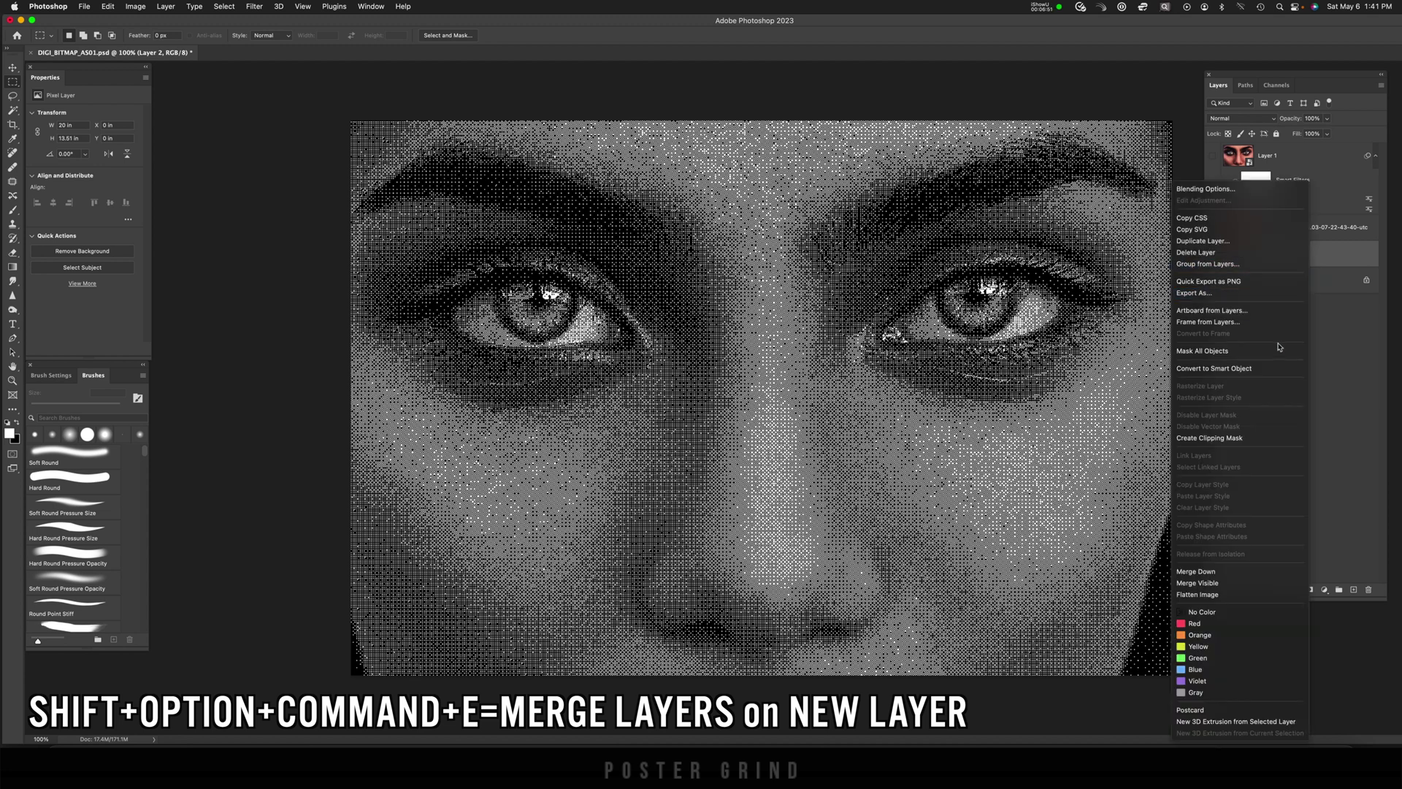
left_click(1268, 370)
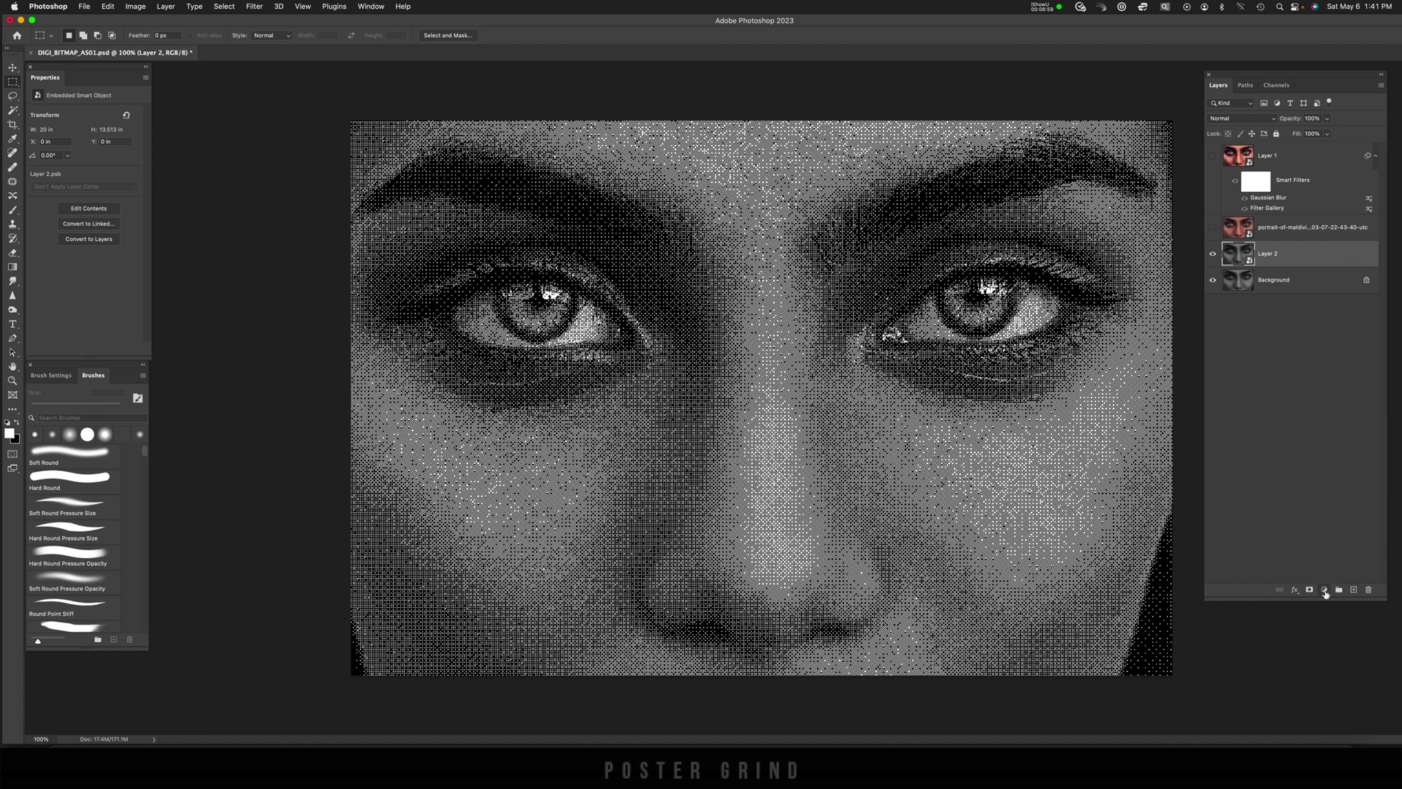
- Add a Gradient Map adjustment layer and set its first gradient stop to black #000000
left_click(1326, 590)
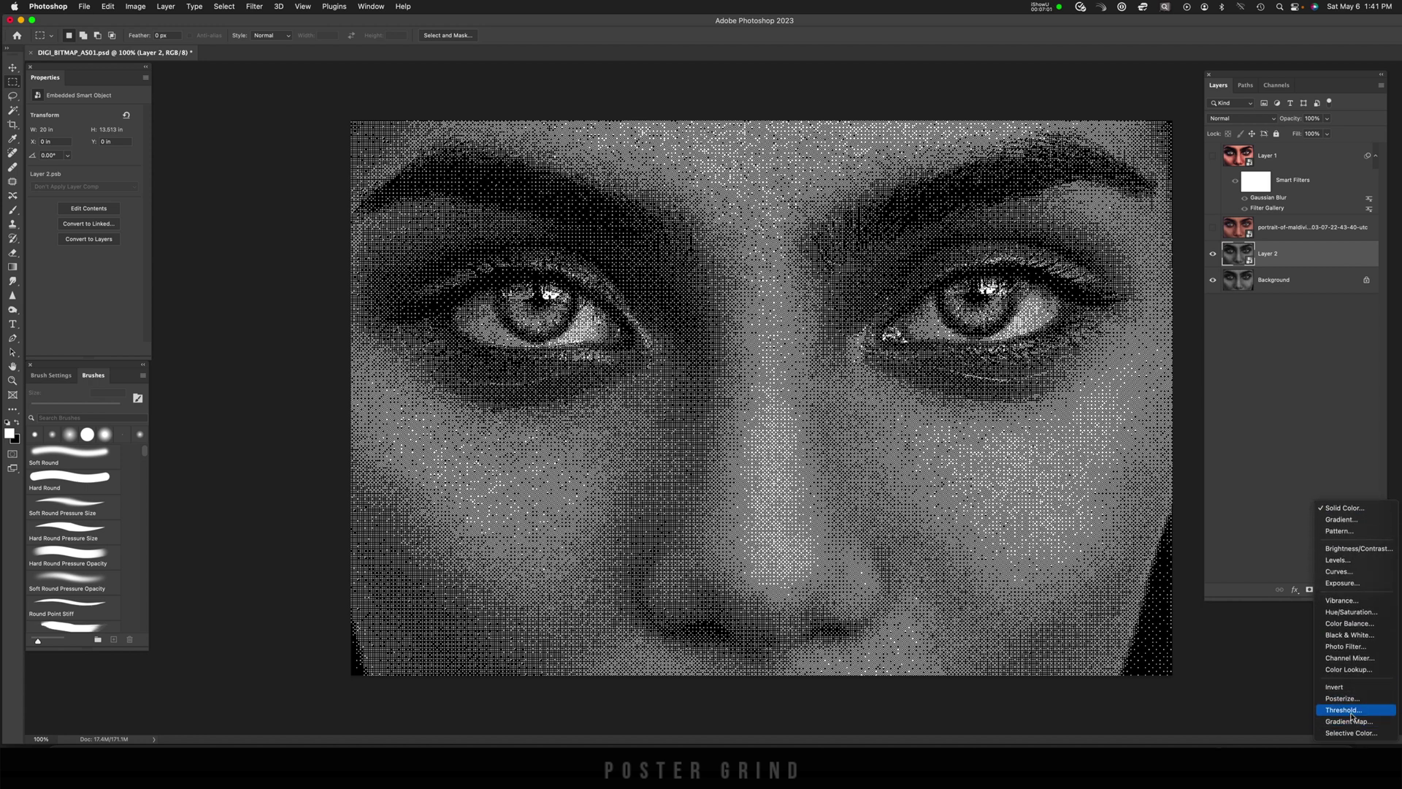
left_click(1349, 721)
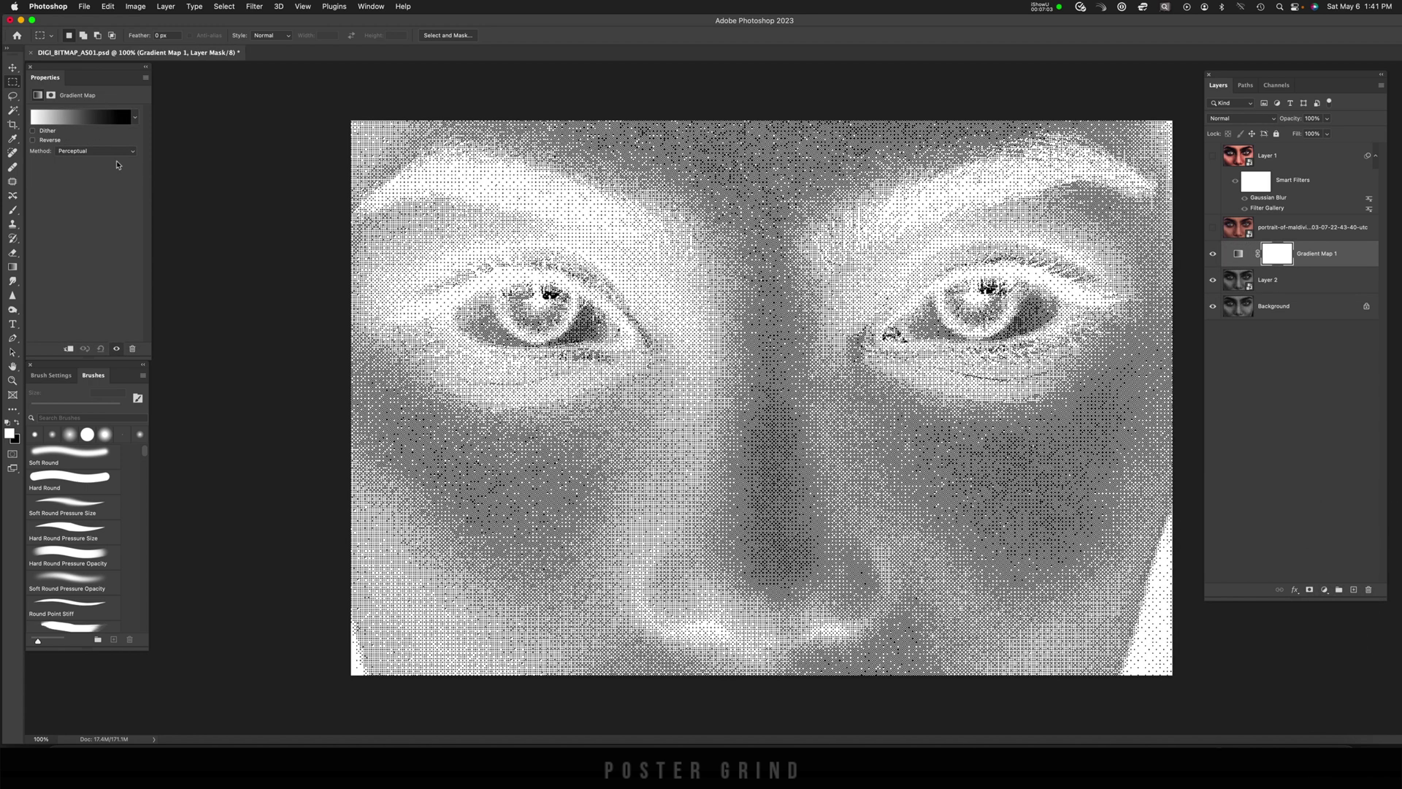
left_click(72, 118)
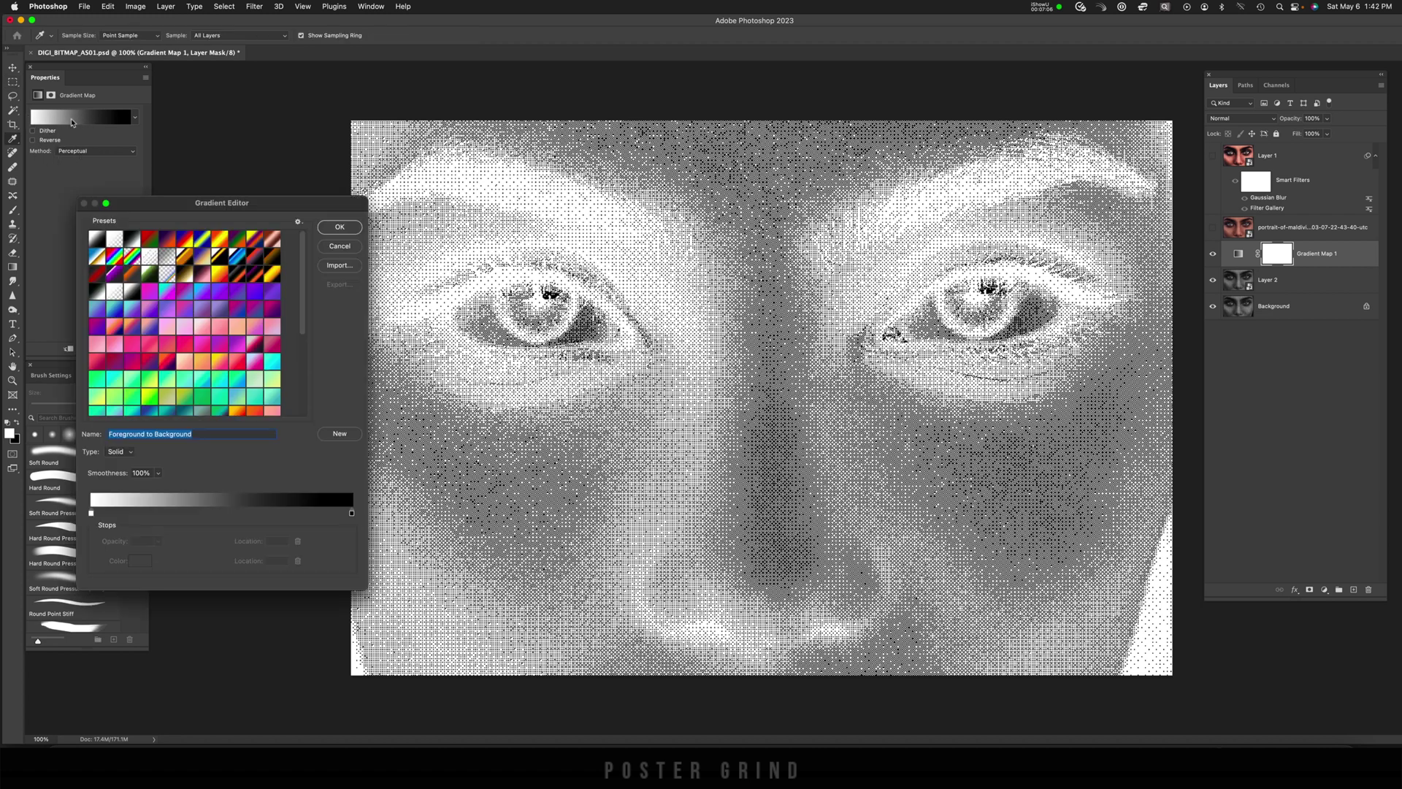
left_click(92, 514)
left_click(139, 561)
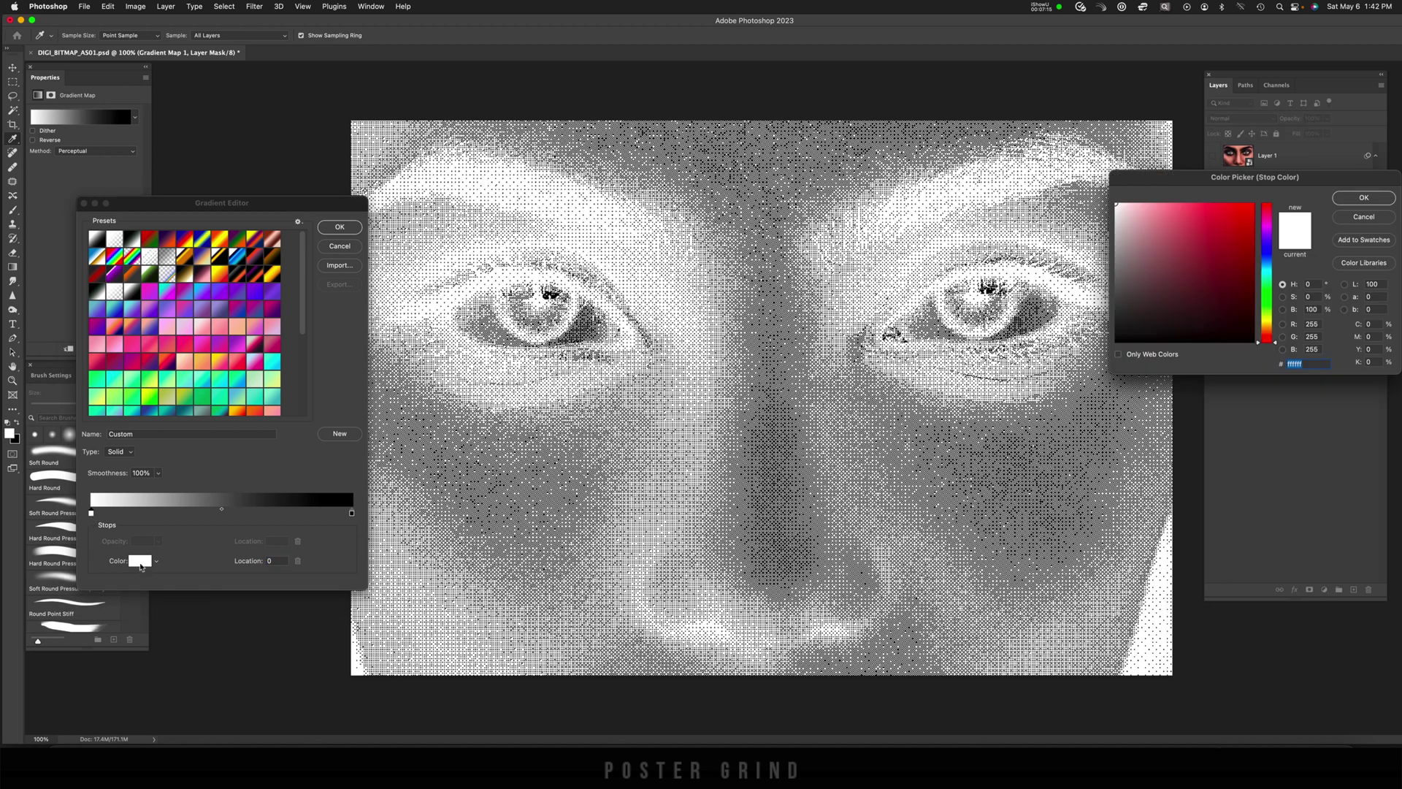
type("000000")
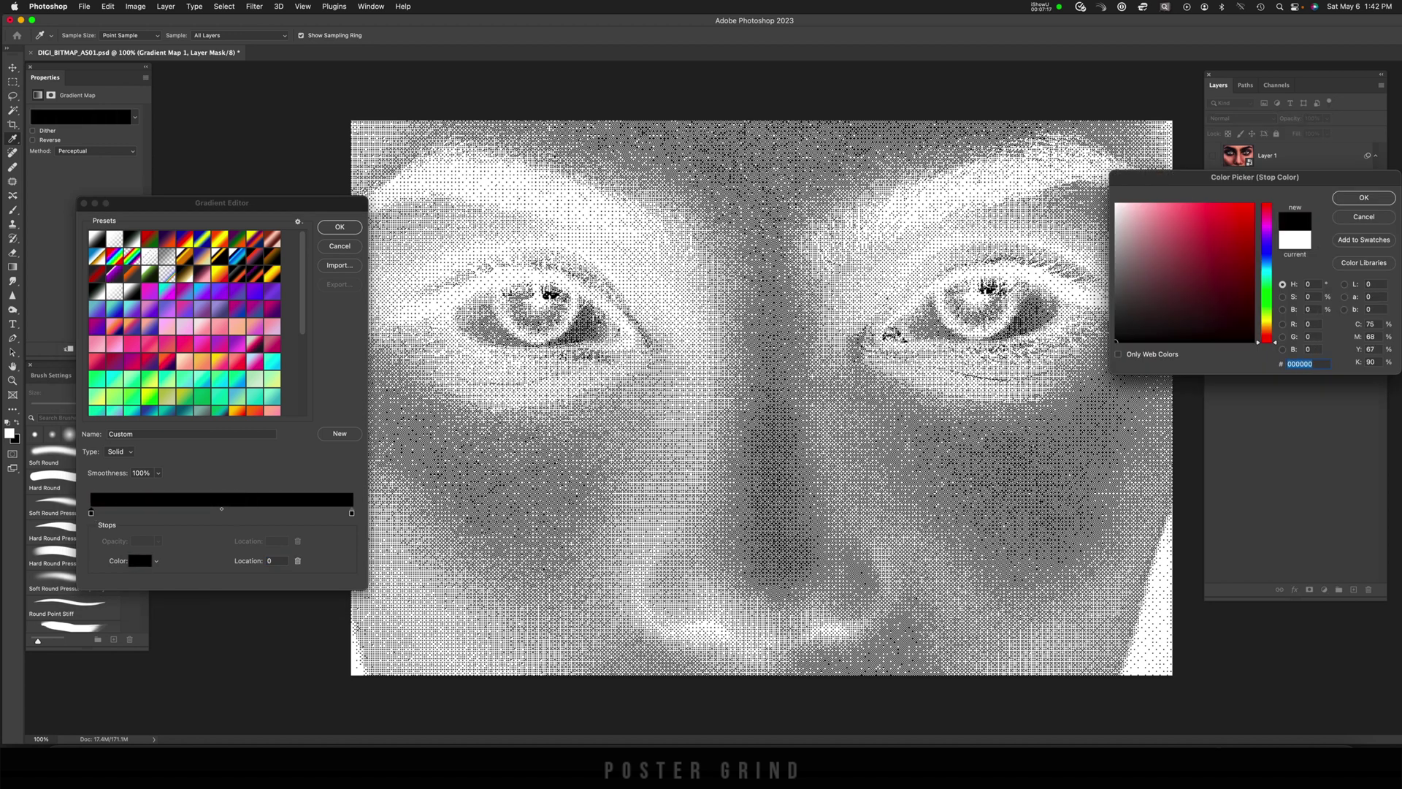
key("Return")
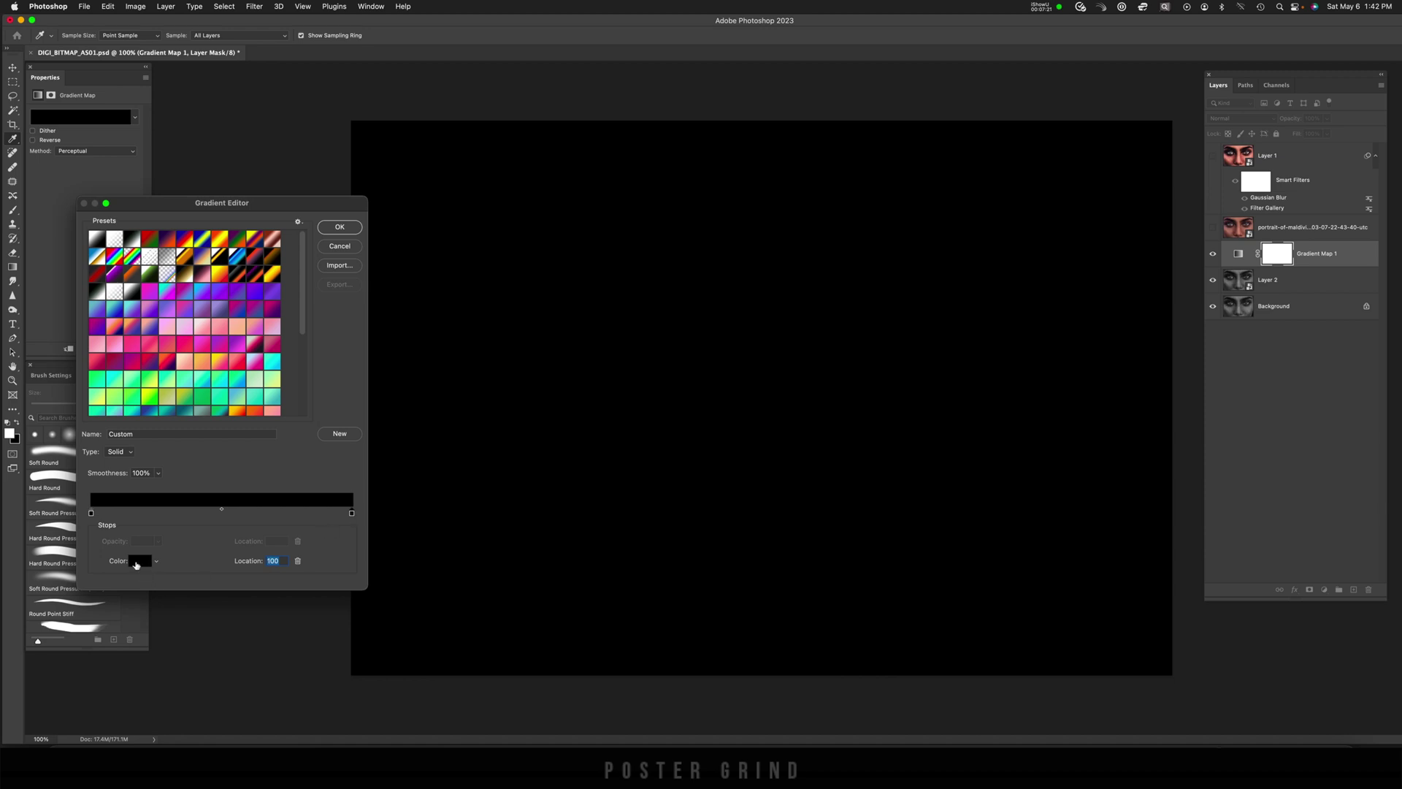
- Set the other gradient stop to bright green, giving a black-to-green gradient map
left_click(138, 561)
left_click(1270, 303)
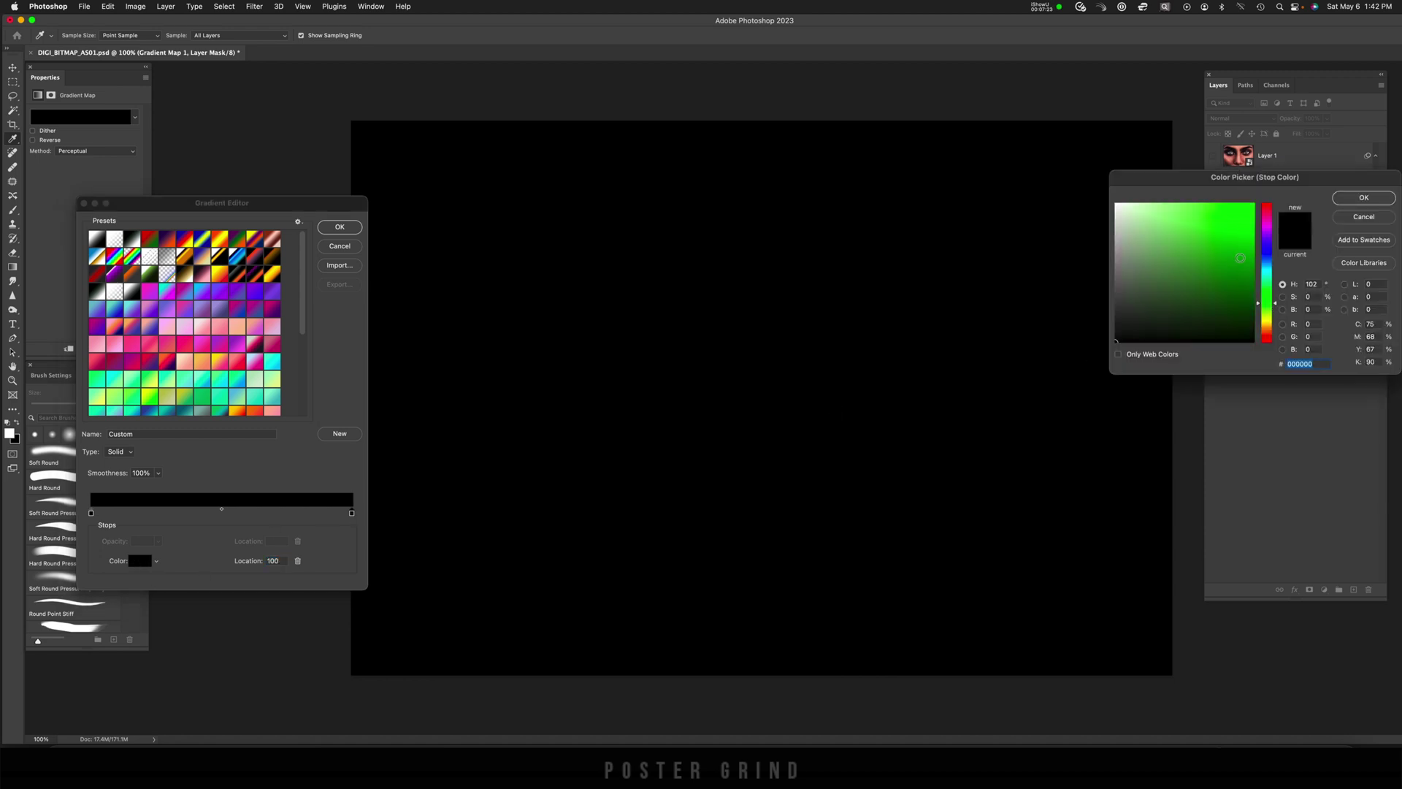
left_click(1254, 205)
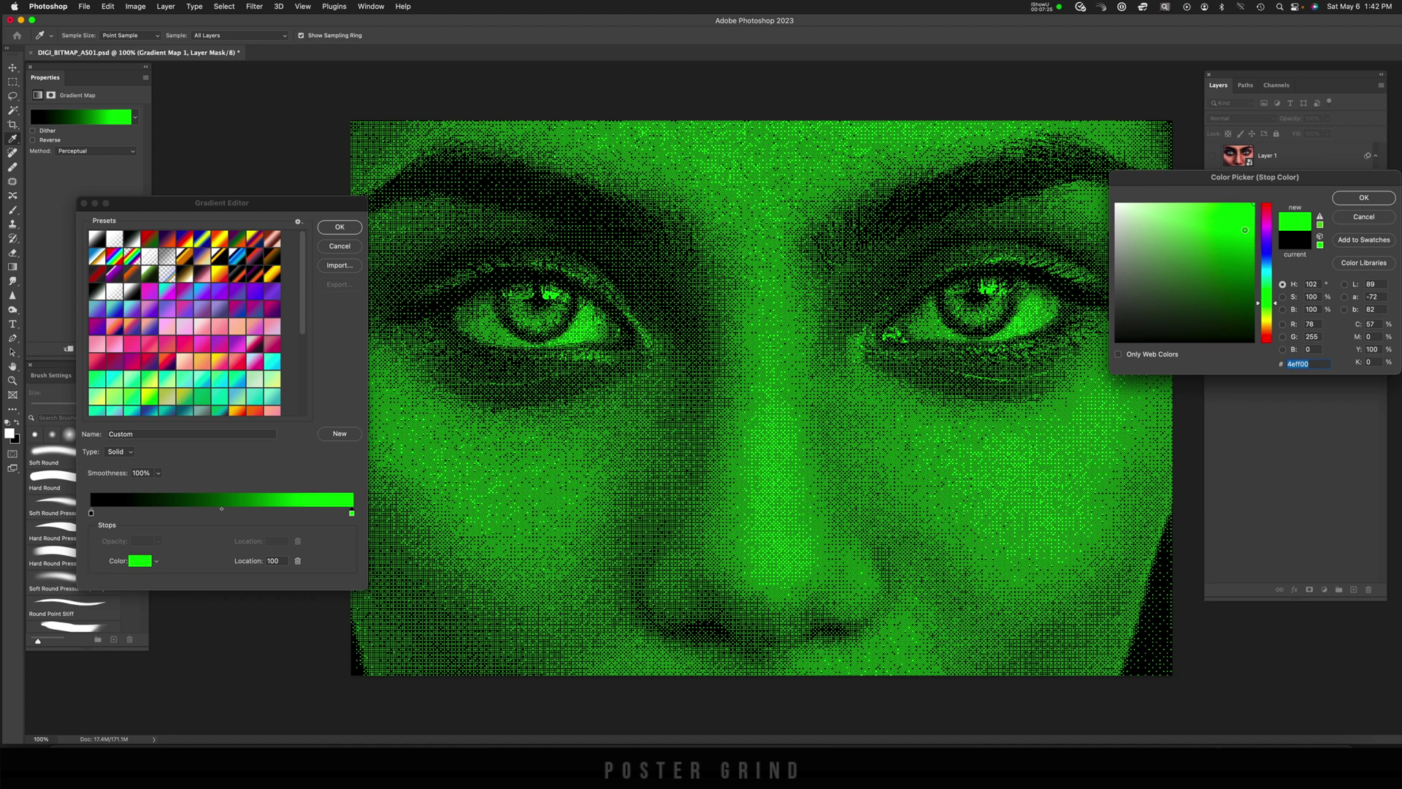
left_click(1247, 205)
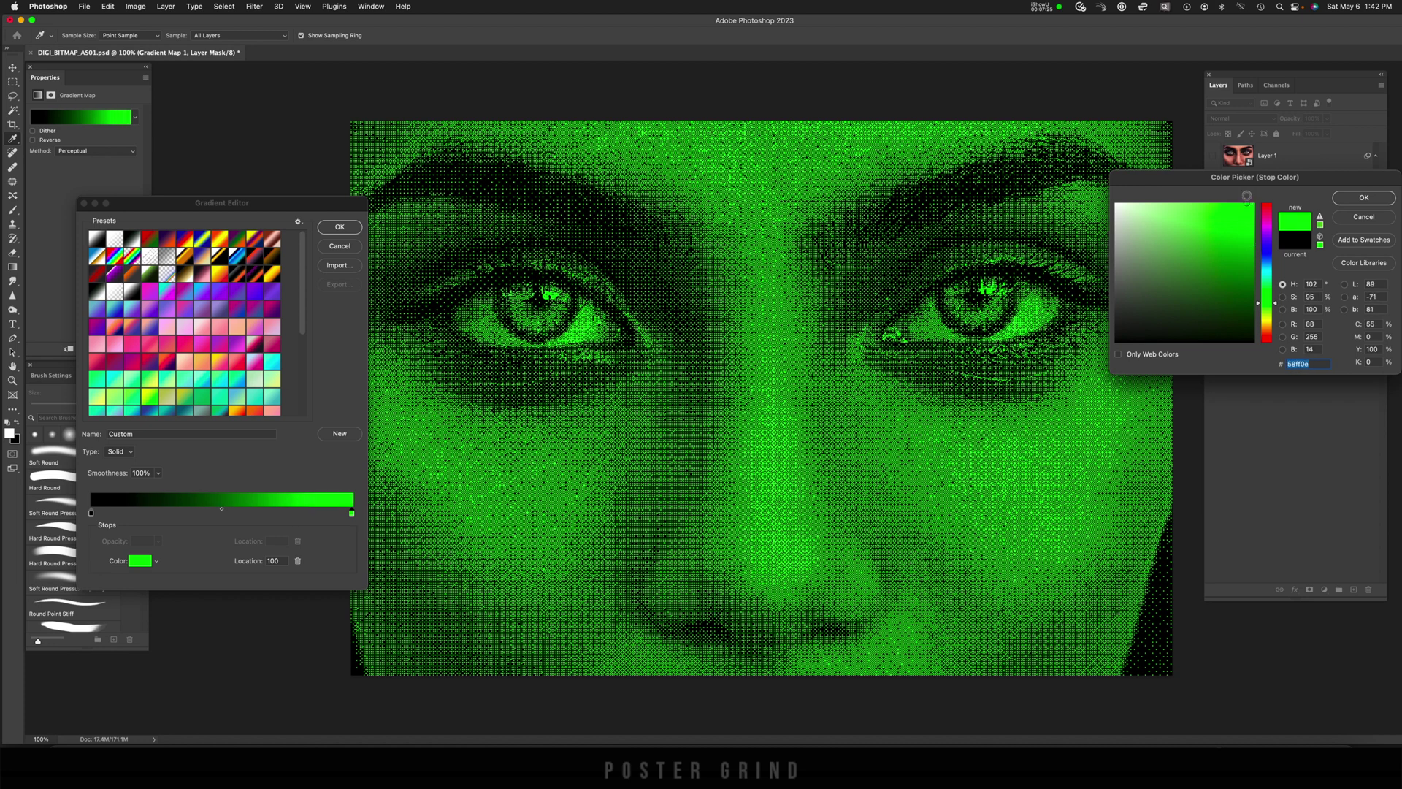
left_click(1363, 199)
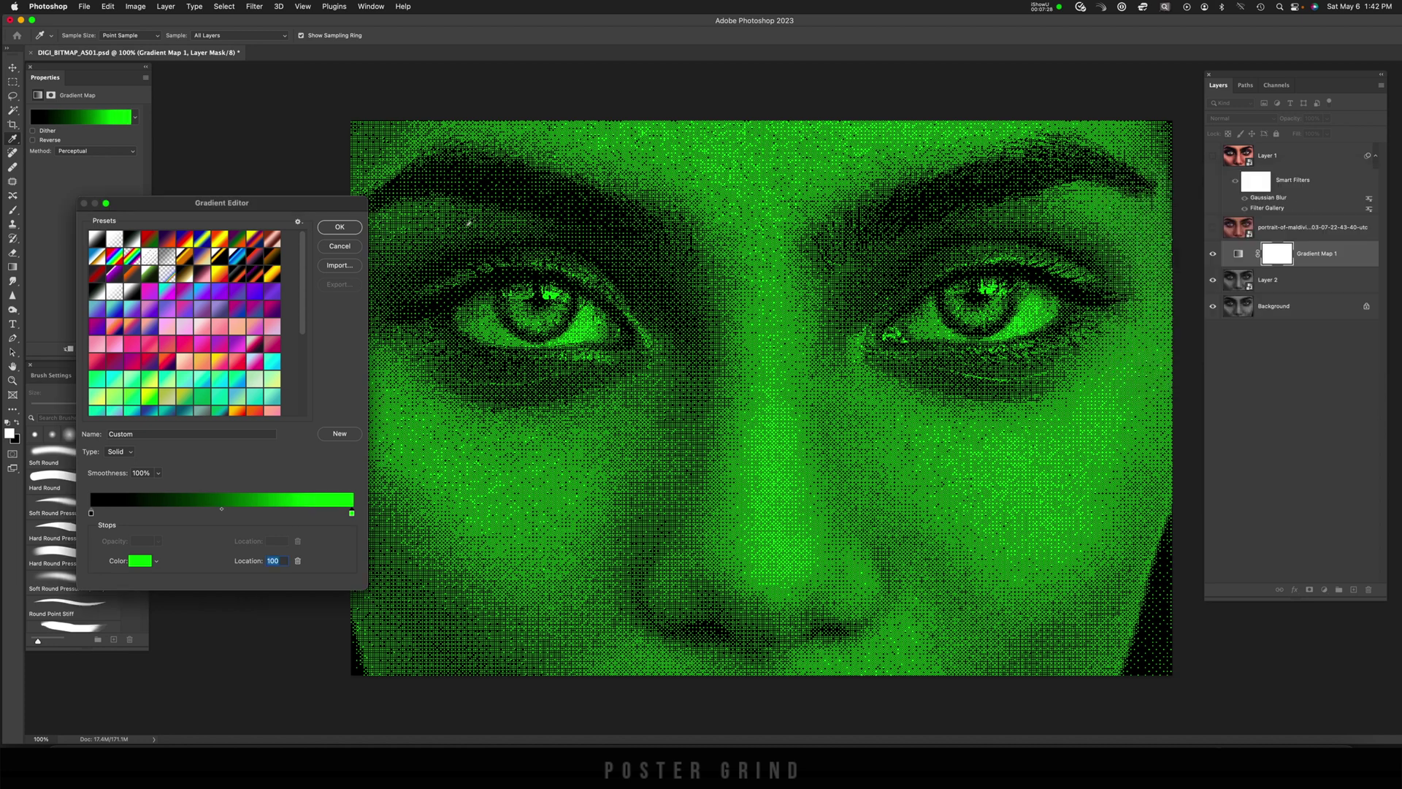
left_click(348, 232)
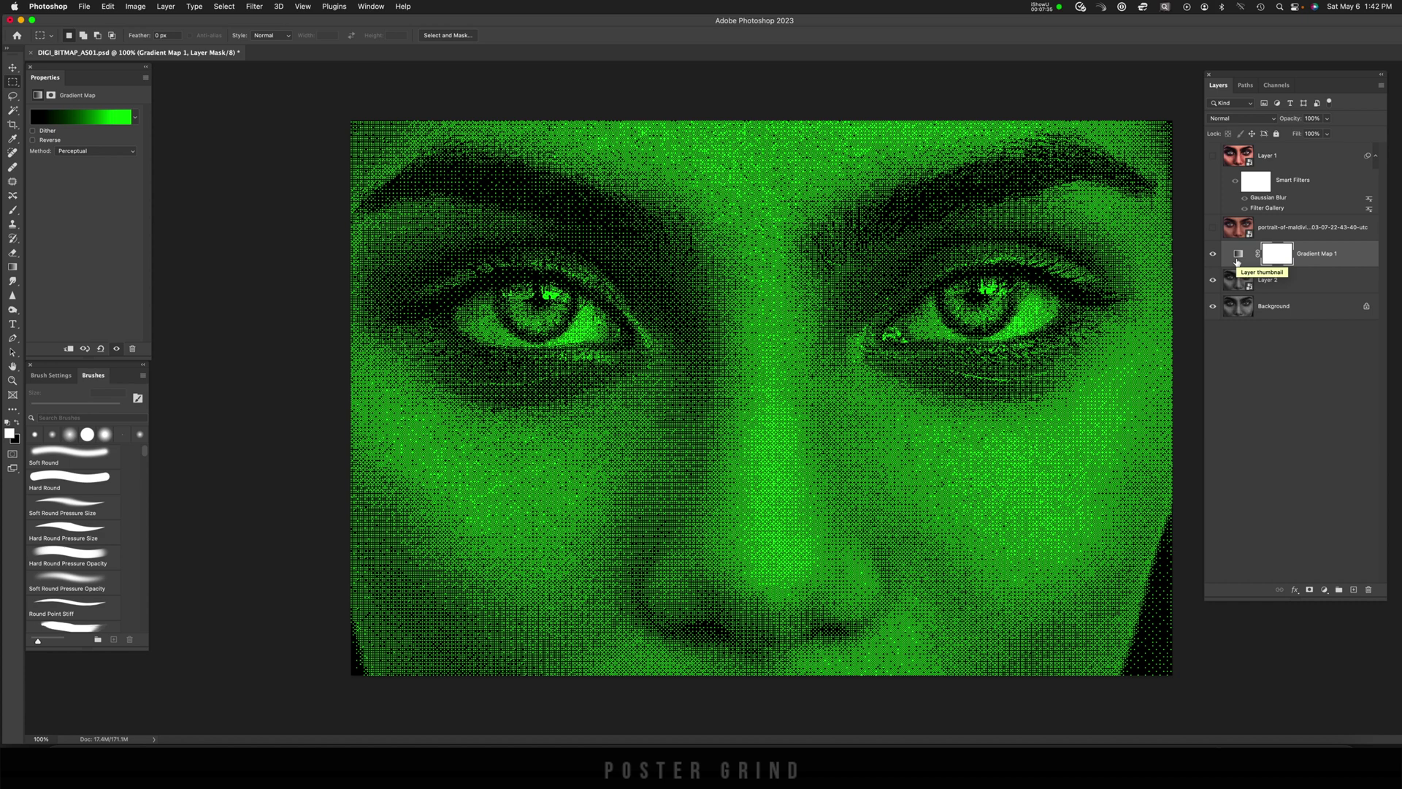
- Lower Gradient Map 1's opacity to about 35% for a muted green tint
left_click(1327, 134)
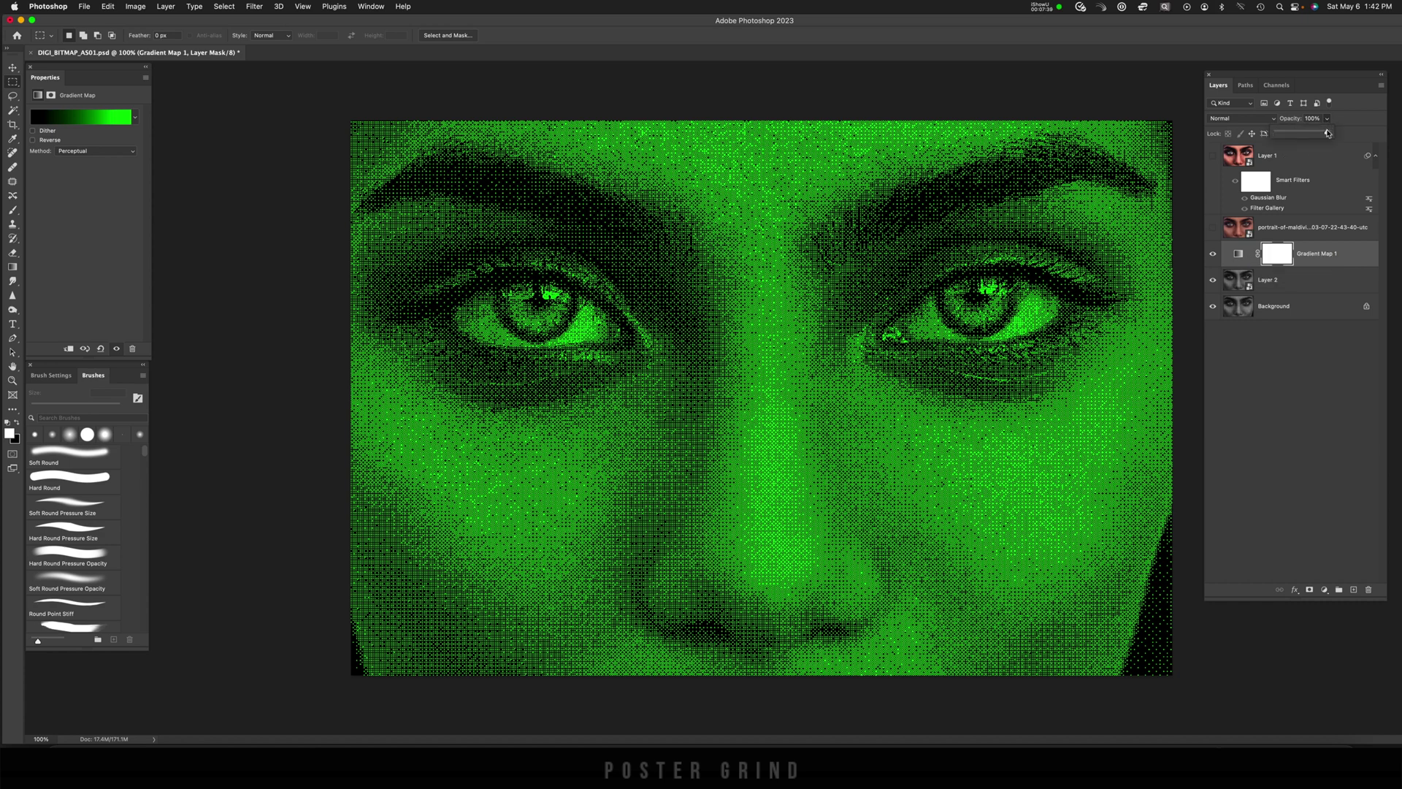
left_click_drag(1328, 133, 1294, 134)
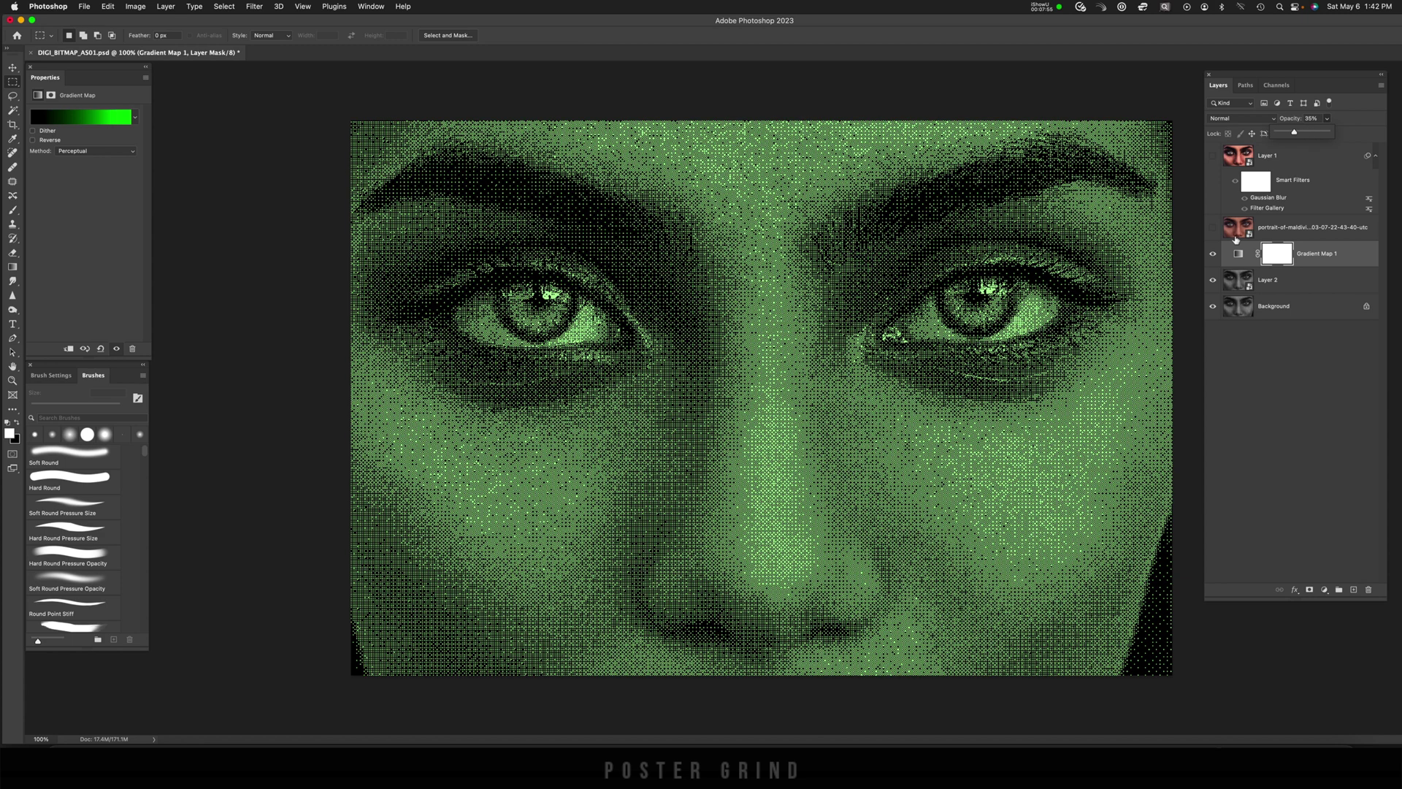